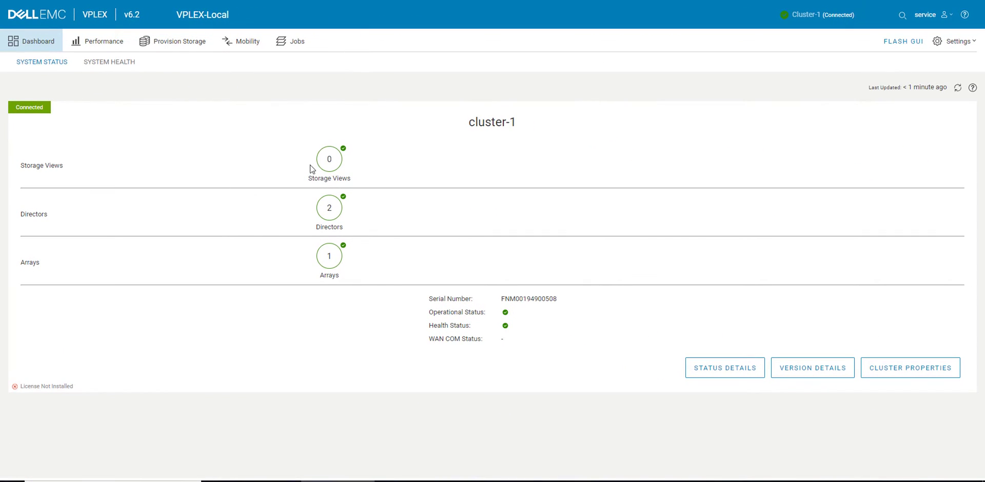
- Check the two directors' status and the product version (6.2.0.00.00.32), then close the version dialog
left_click(333, 208)
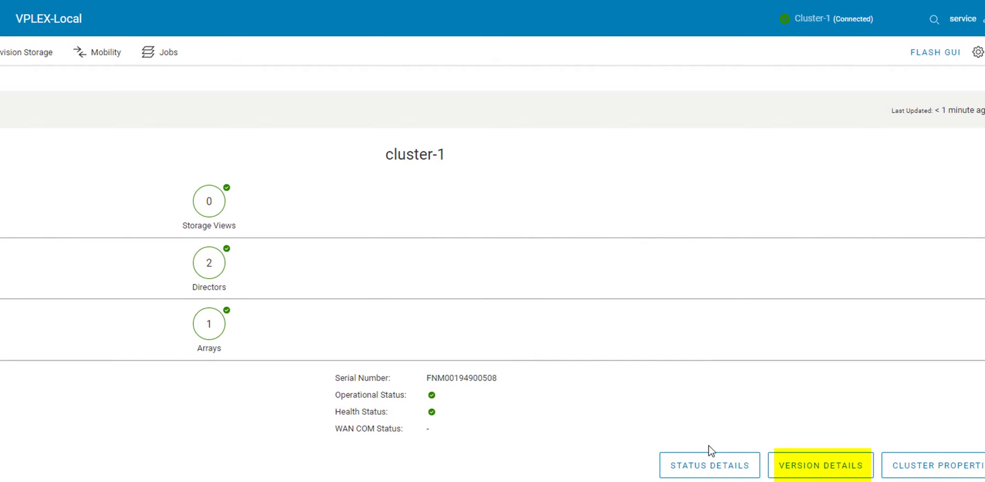
left_click(810, 467)
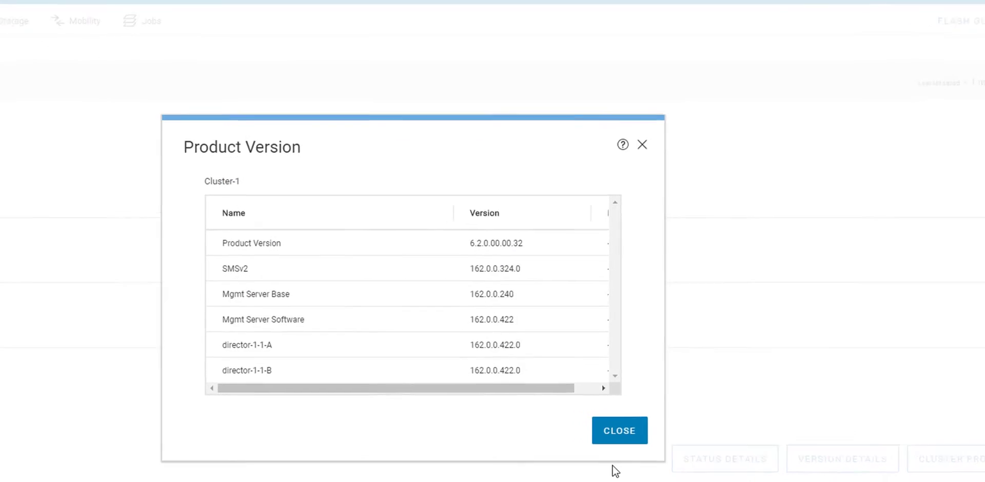
left_click(621, 433)
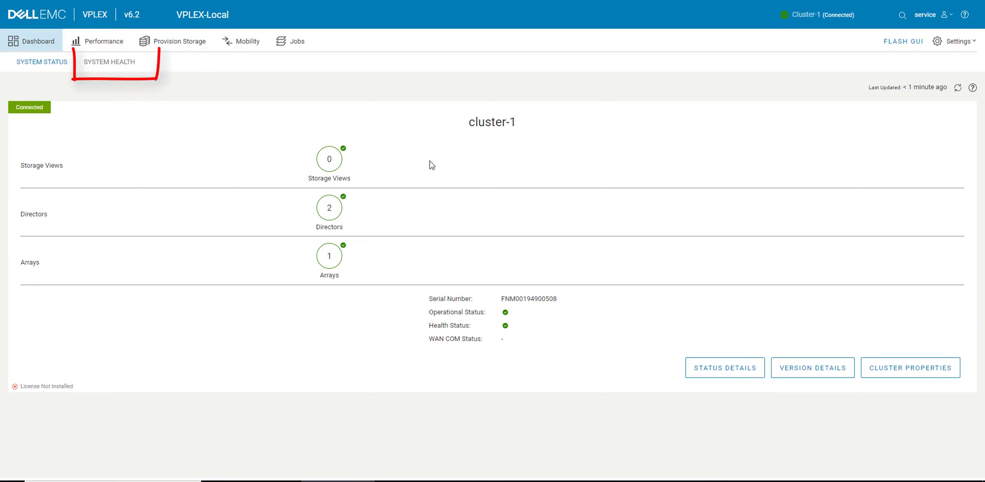
- Review system health, then view cluster-1's properties listing director-1-1-A and director-1-1-B
left_click(106, 75)
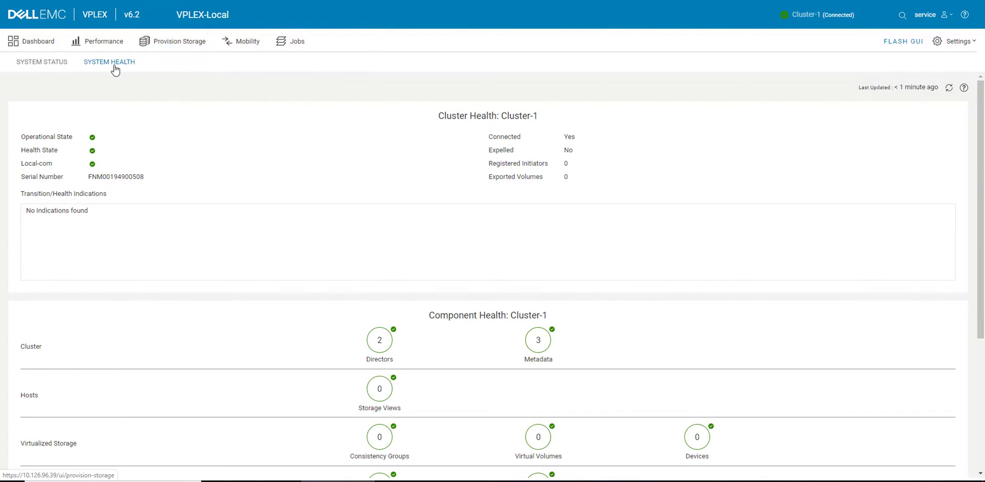
left_click(53, 69)
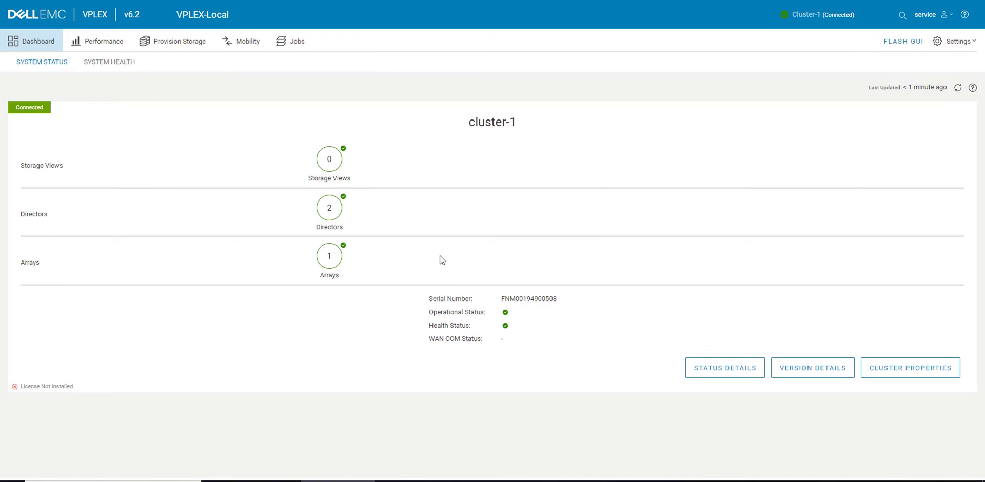
left_click(892, 369)
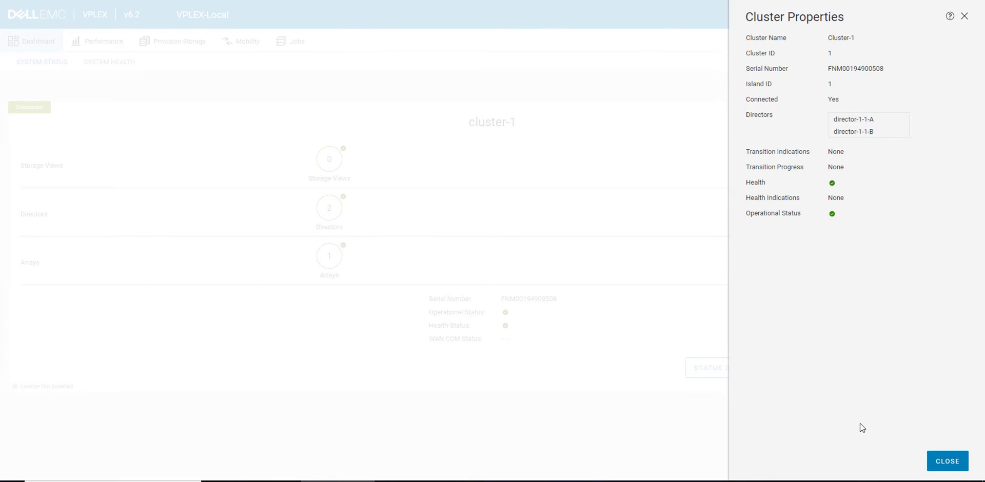
left_click(948, 462)
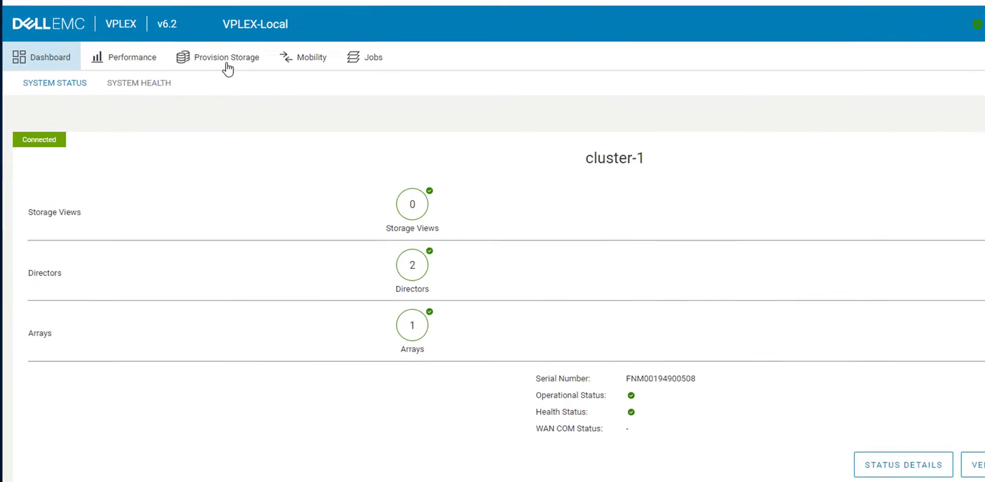
left_click(239, 68)
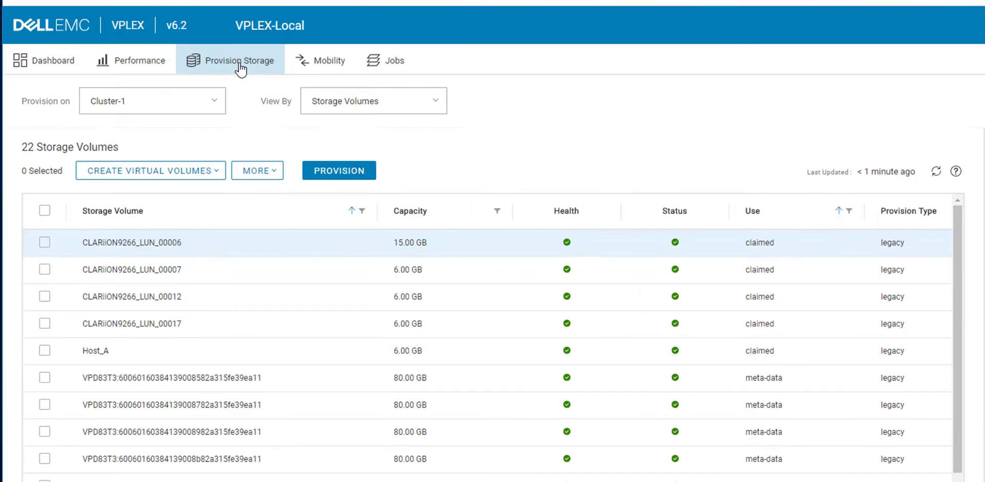
left_click(188, 109)
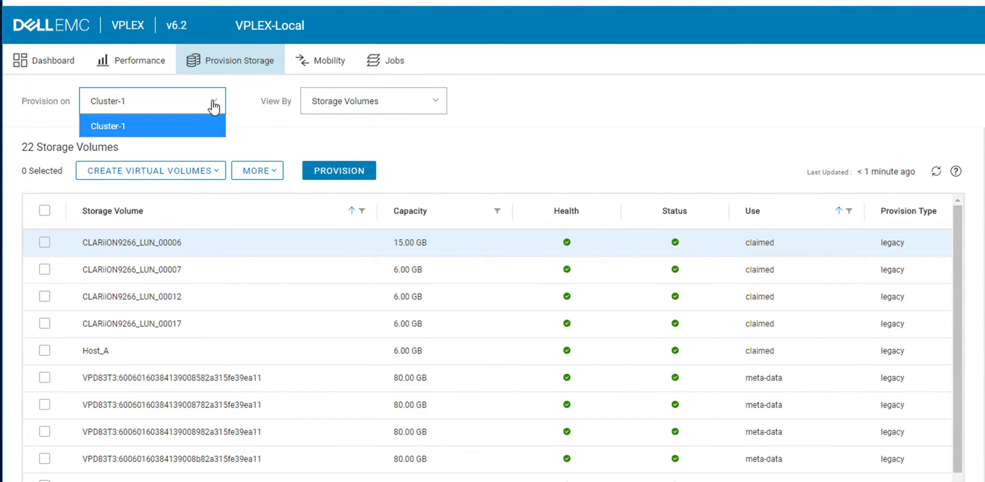
left_click(146, 128)
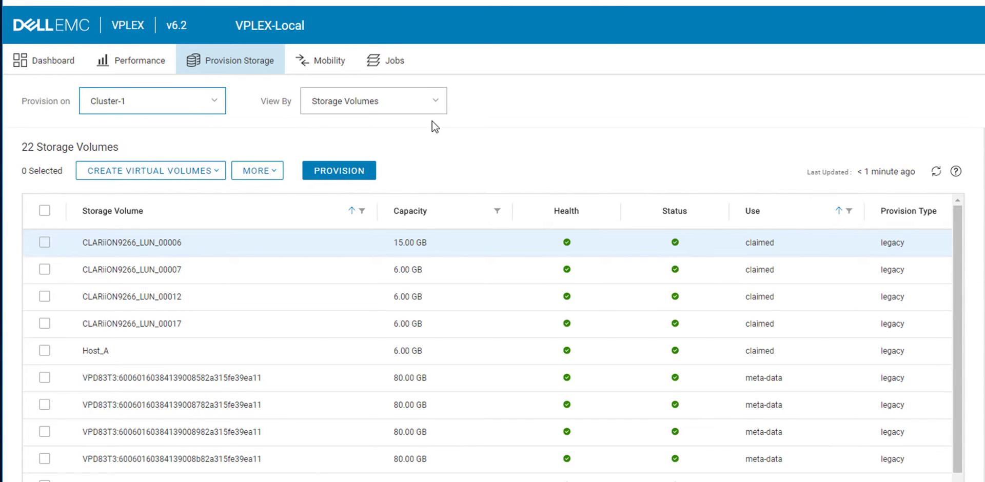
left_click(436, 106)
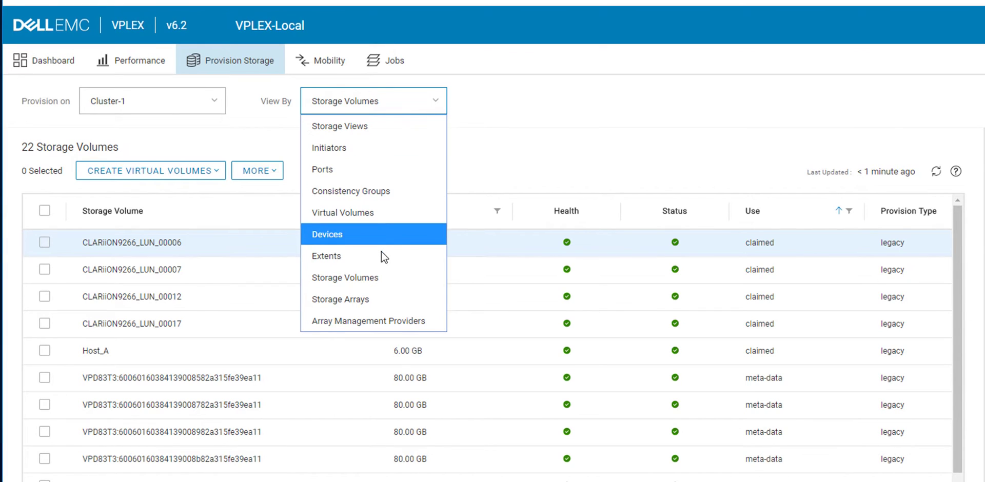
left_click(364, 277)
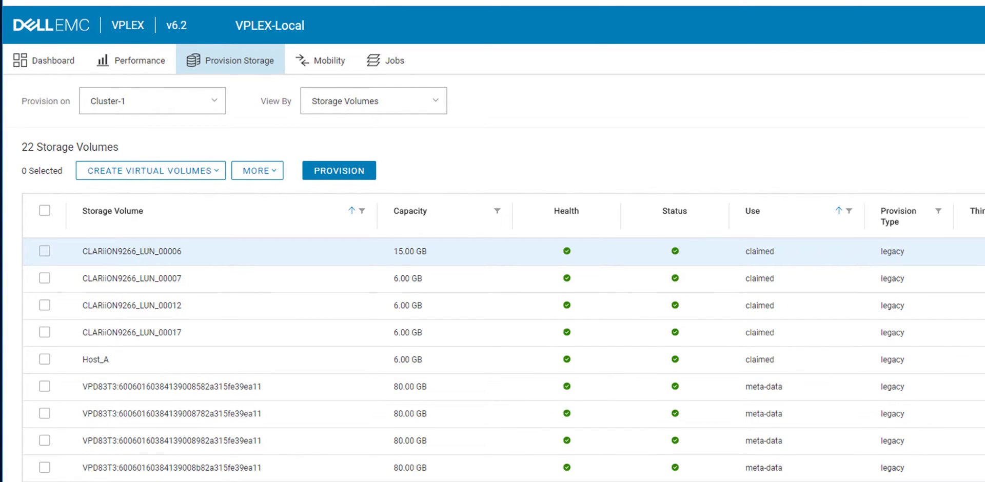
scroll(503, 364, "down", 1)
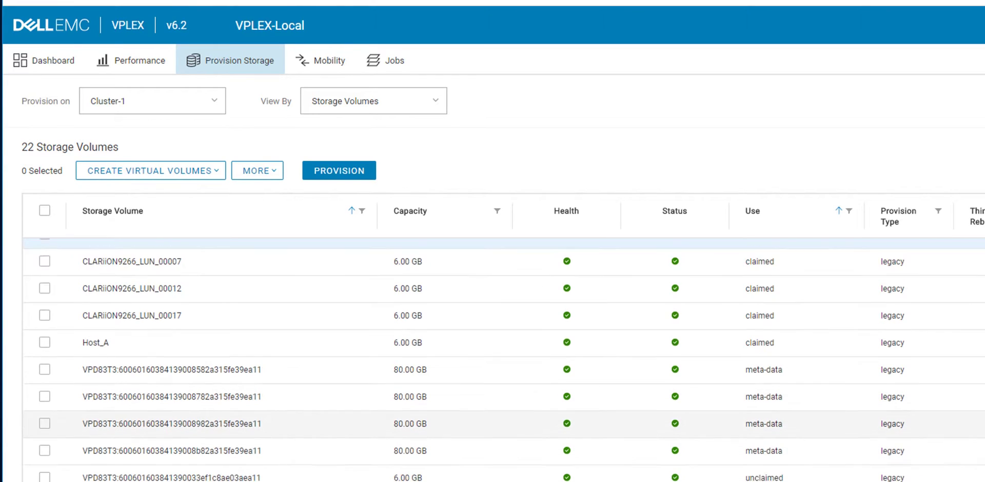
scroll(504, 360, "down", 4)
scroll(503, 359, "up", 5)
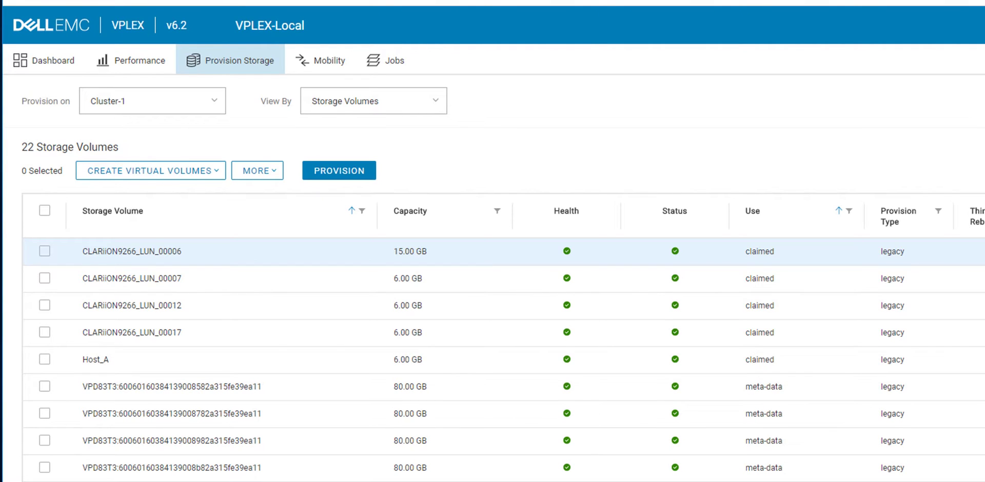
scroll(504, 251, "right", 7)
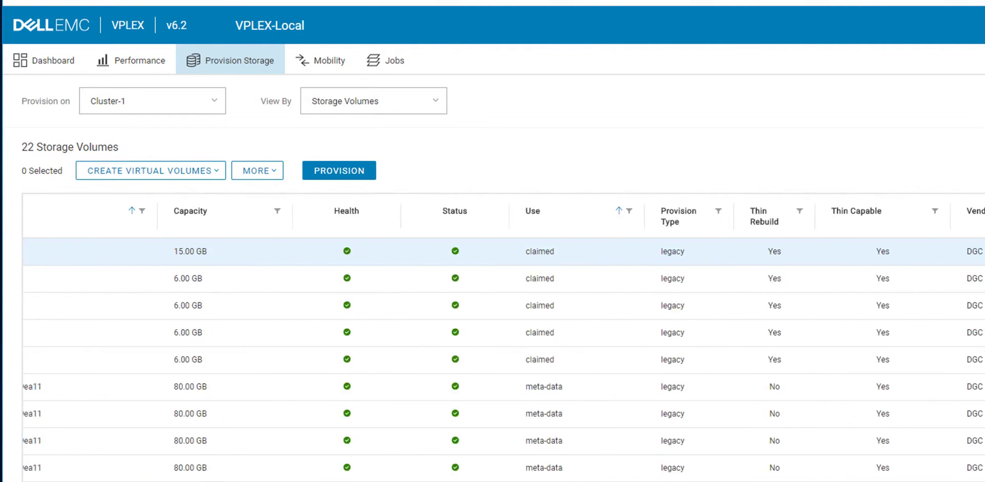
scroll(504, 338, "right", 3)
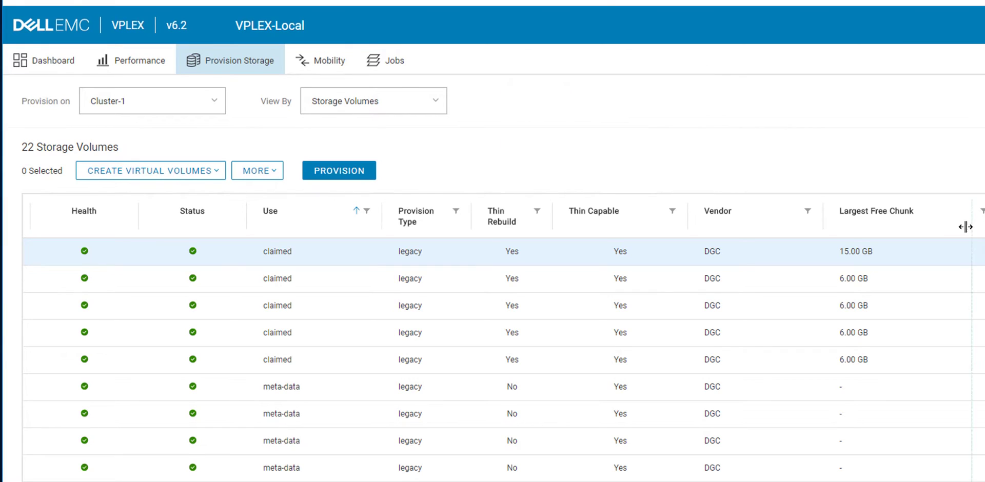
scroll(937, 241, "left", 5)
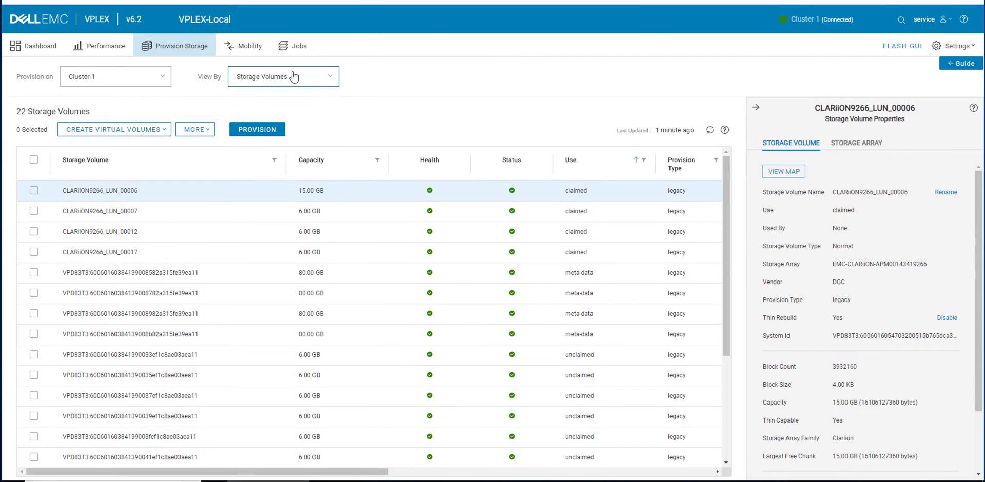
- List virtual volumes and display the storage map of the unexported 6.00 GB Host_A volume
left_click(294, 76)
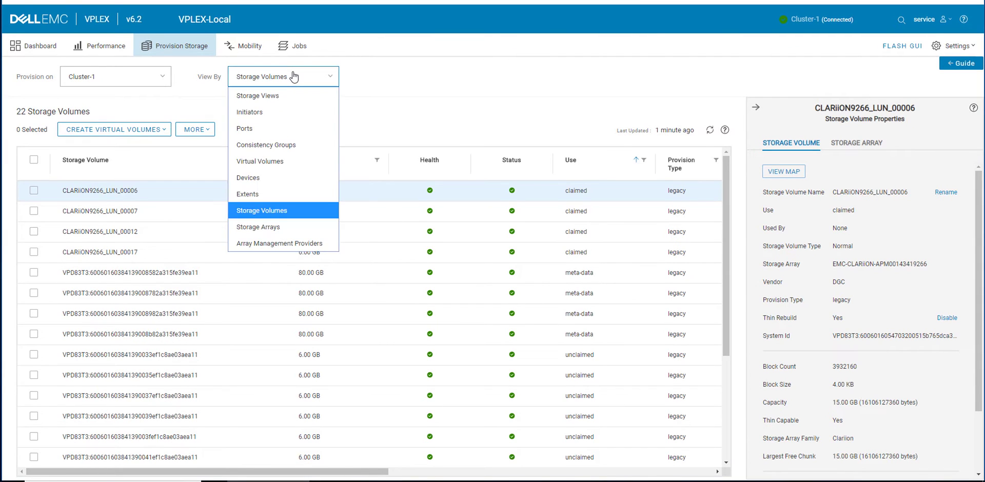
left_click(288, 157)
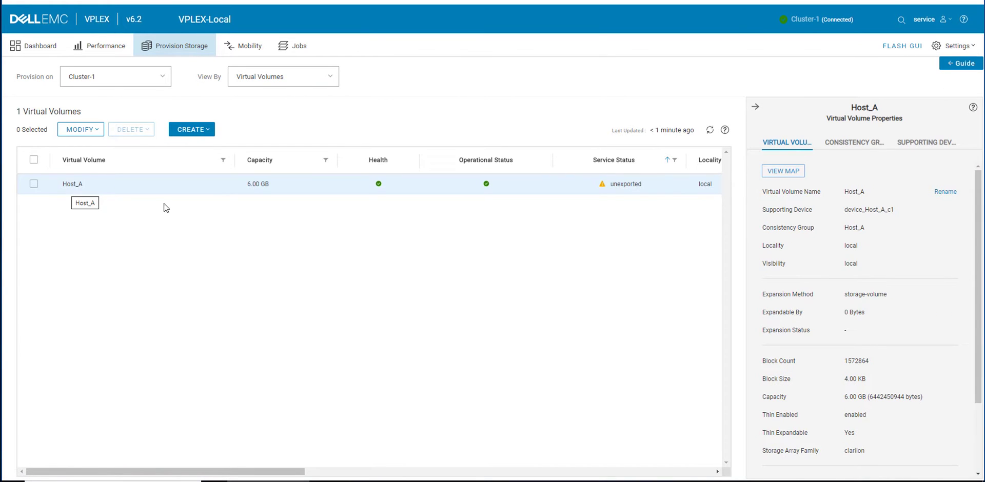
left_click_drag(265, 472, 339, 472)
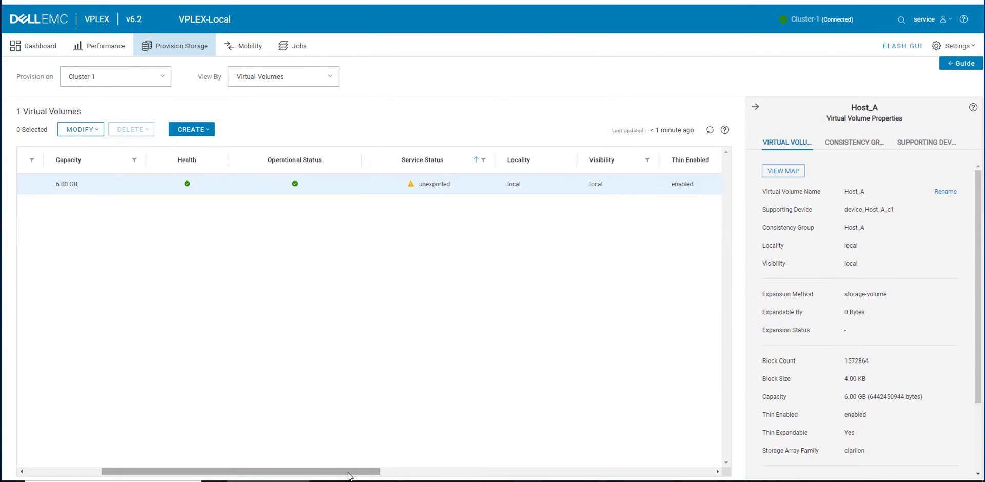
left_click_drag(349, 476, 537, 478)
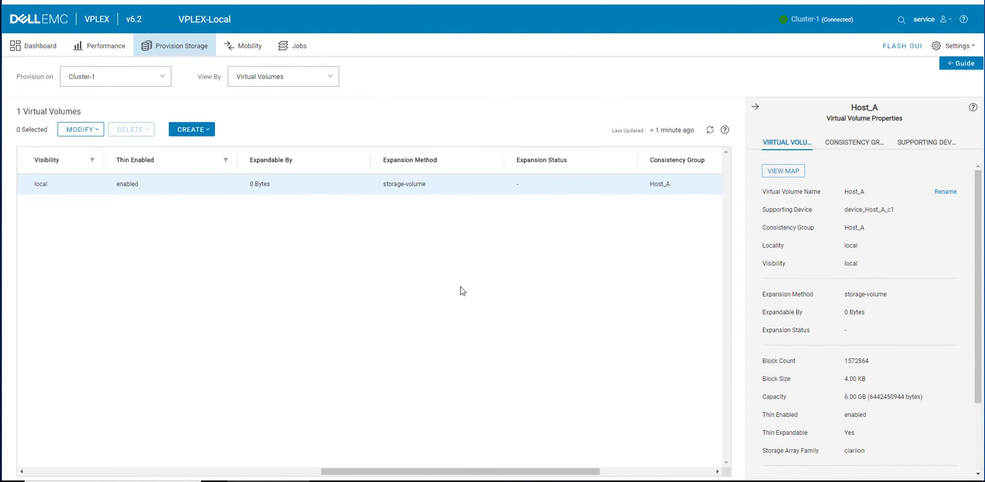
left_click_drag(470, 473, 147, 452)
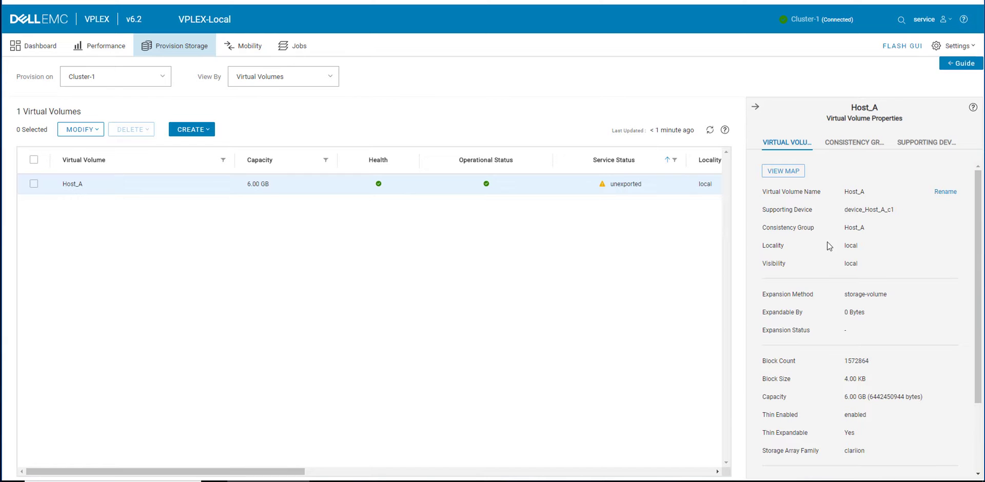
scroll(866, 310, "down", 3)
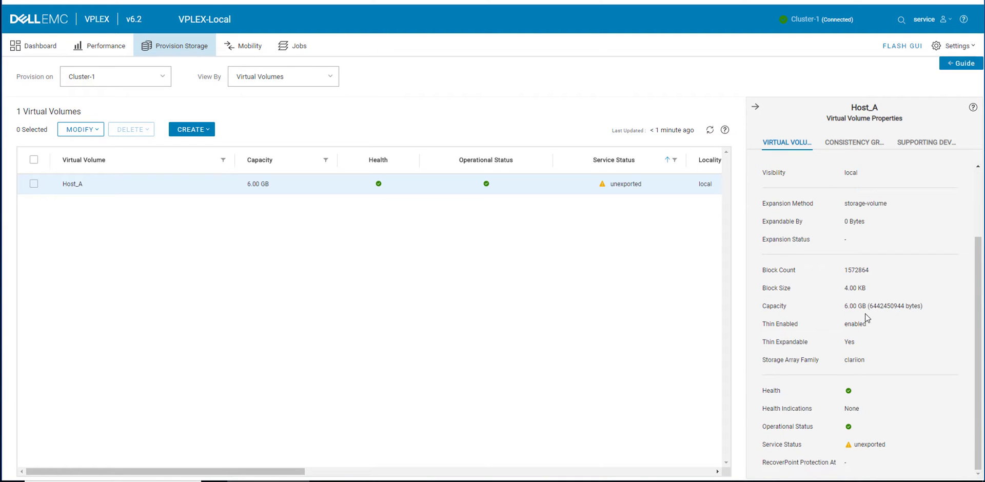
scroll(872, 365, "up", 3)
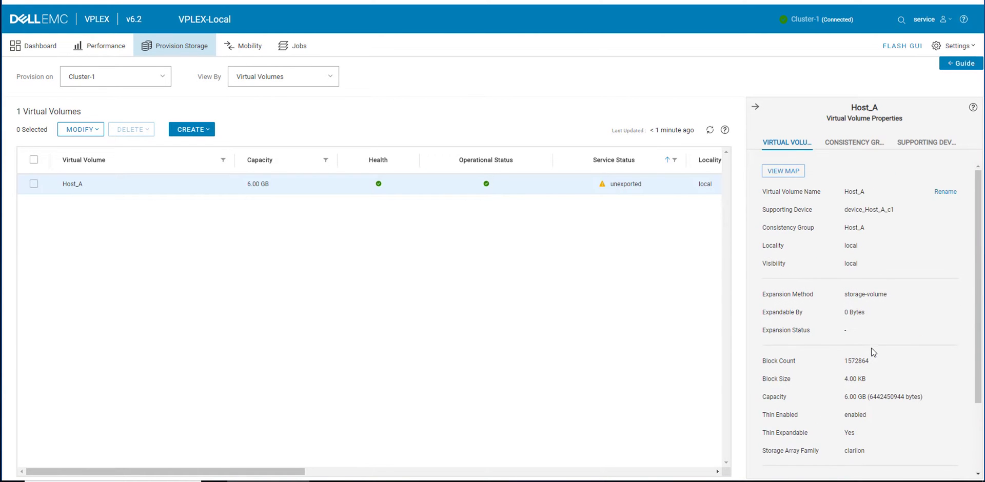
left_click(793, 174)
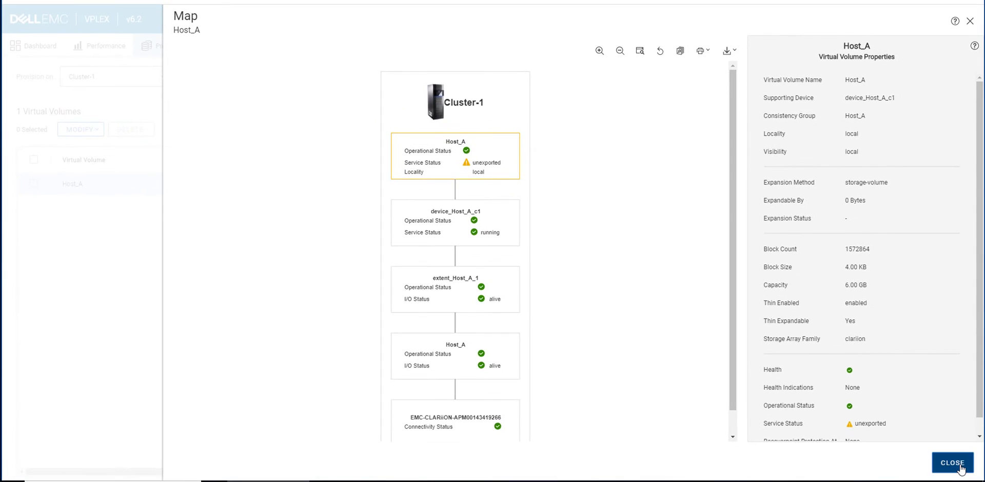
- Select two unclaimed 6.00 GB storage volumes and choose Claim All Storage on Supporting Array
left_click(960, 466)
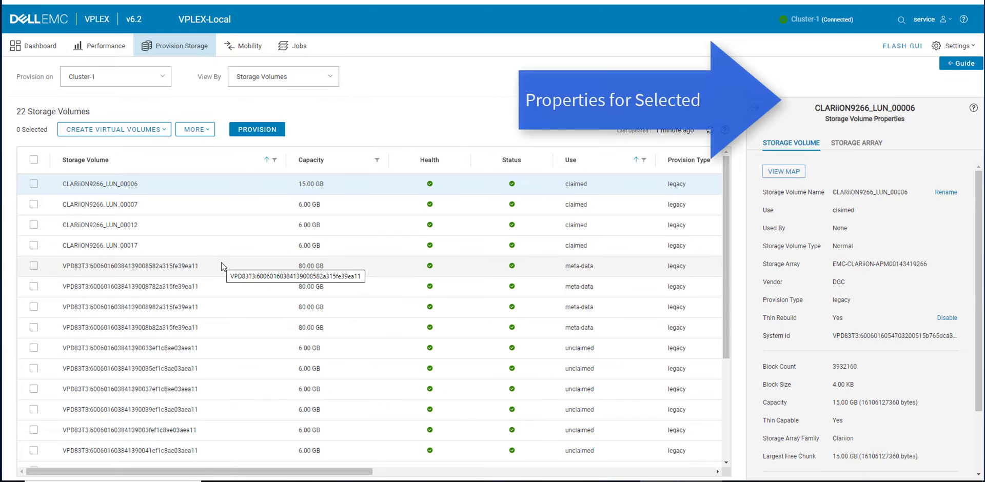
scroll(231, 282, "down", 2)
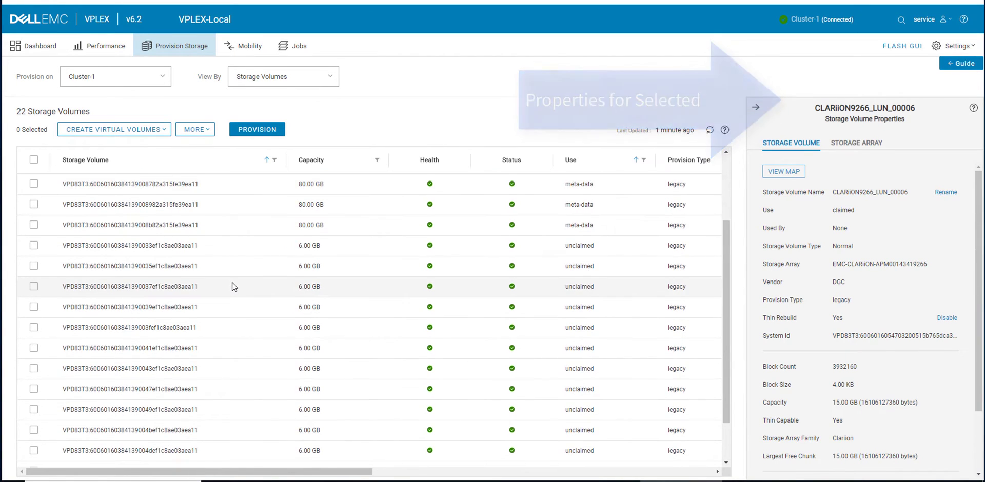
scroll(234, 284, "down", 1)
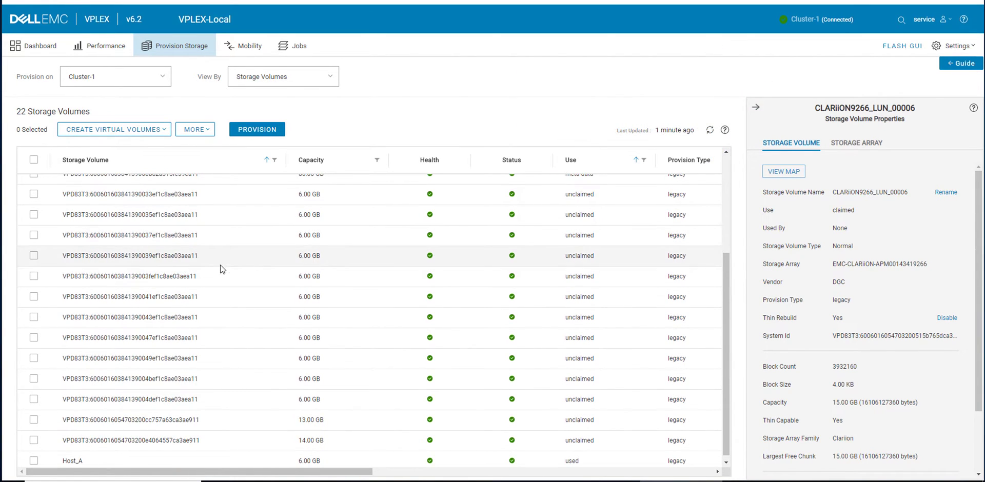
left_click(34, 257)
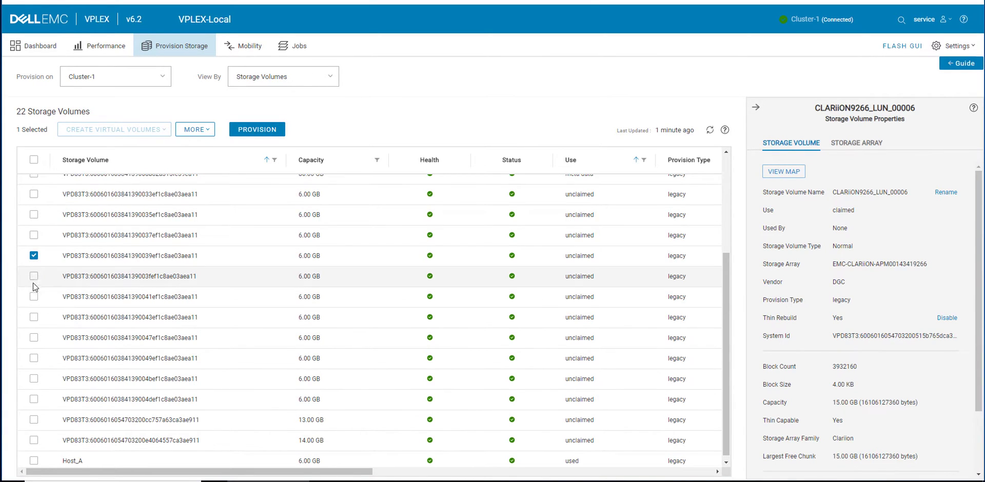
left_click(34, 277)
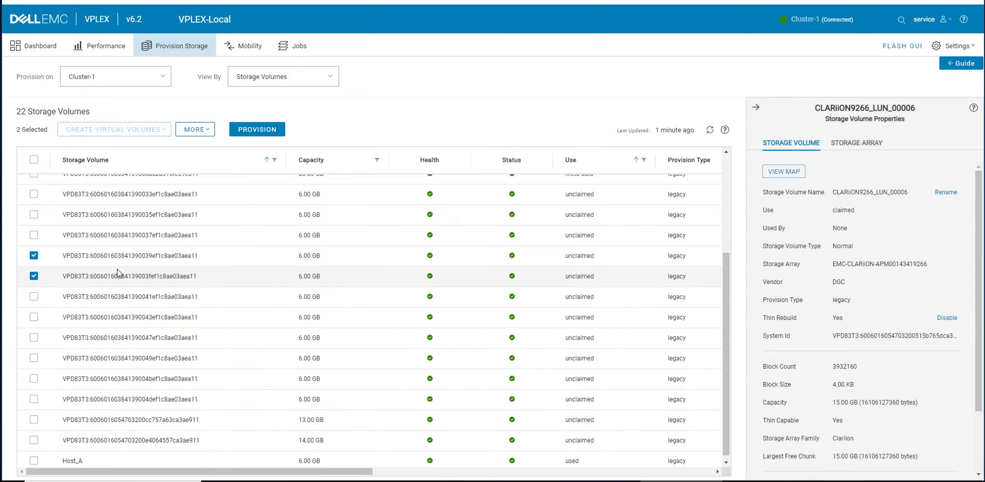
left_click(207, 132)
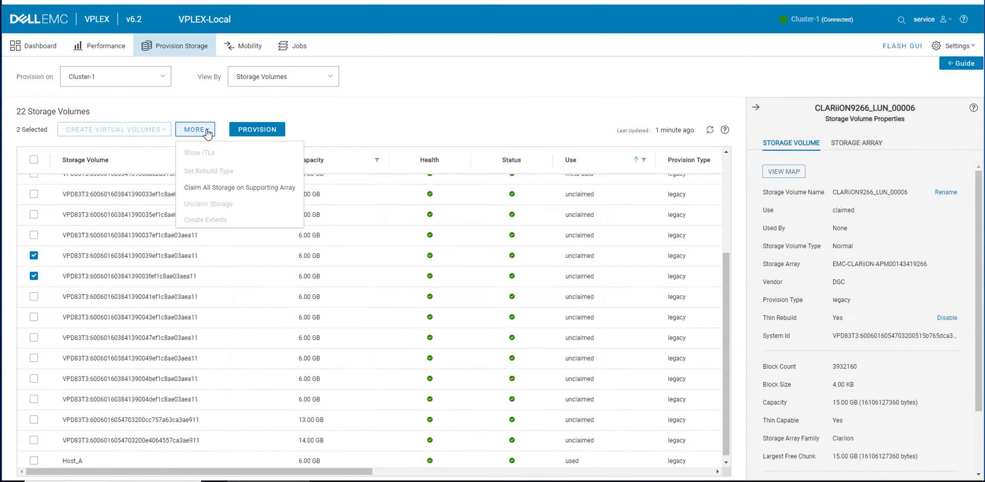
left_click(251, 190)
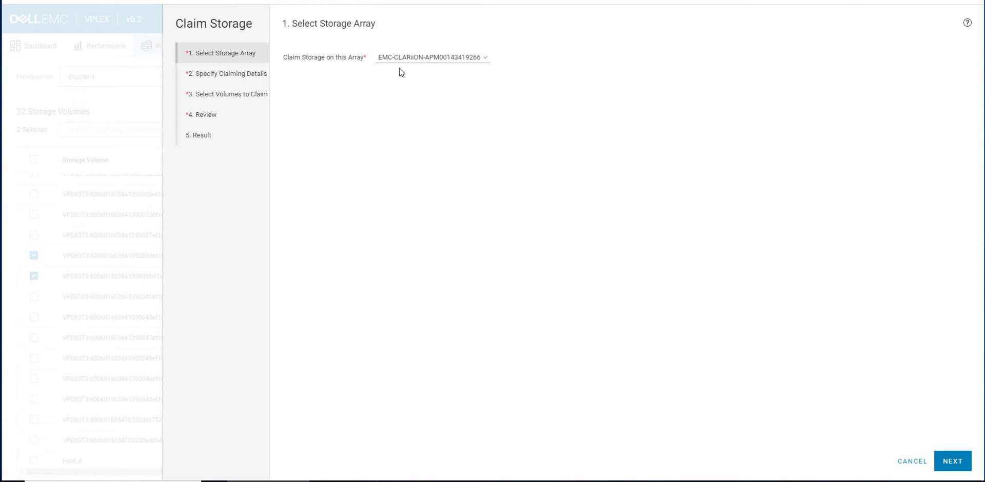
left_click(478, 60)
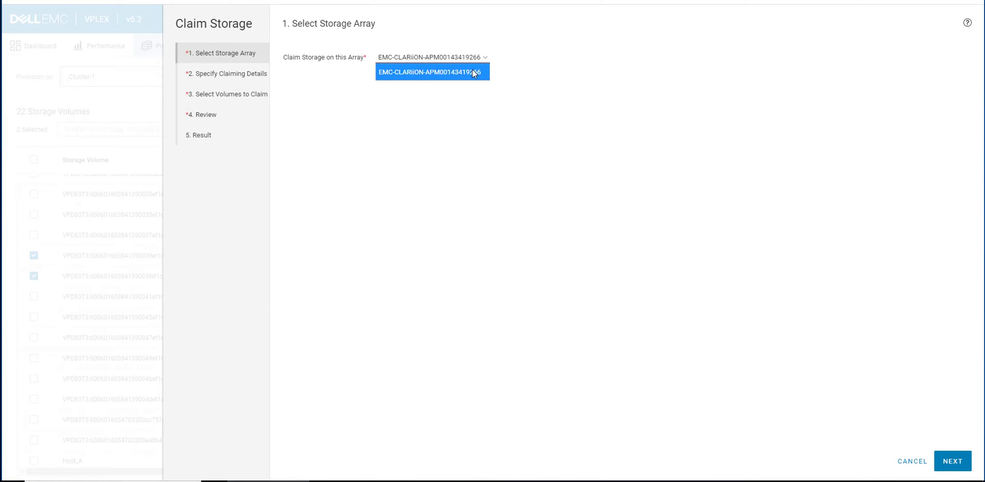
left_click(472, 69)
left_click(949, 460)
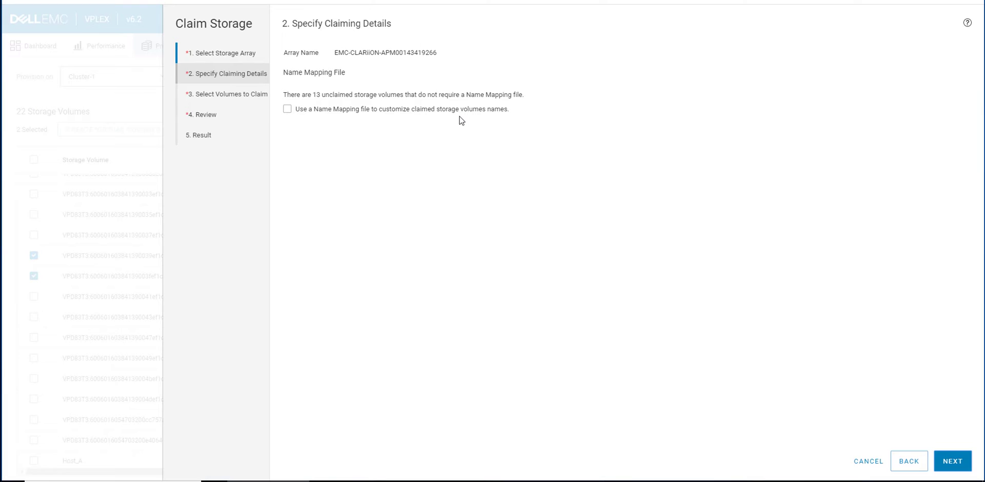
left_click(950, 462)
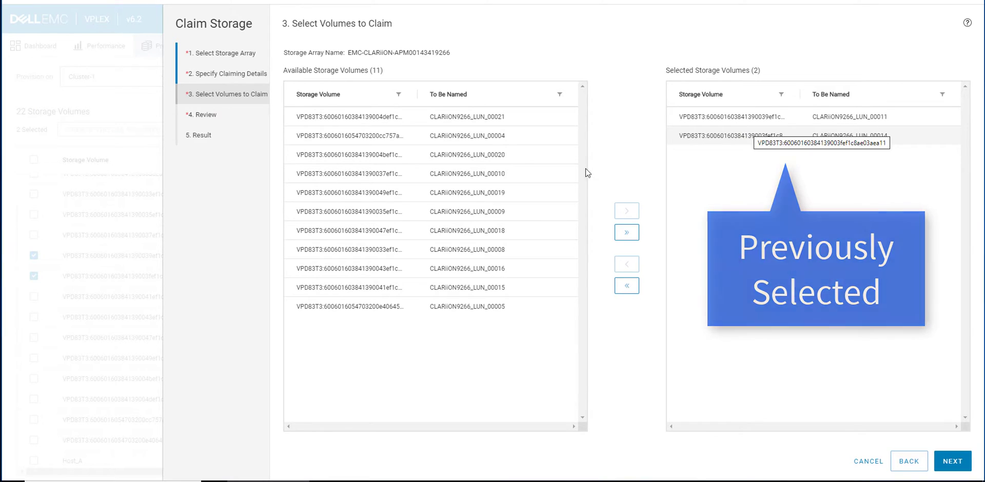
left_click(483, 200)
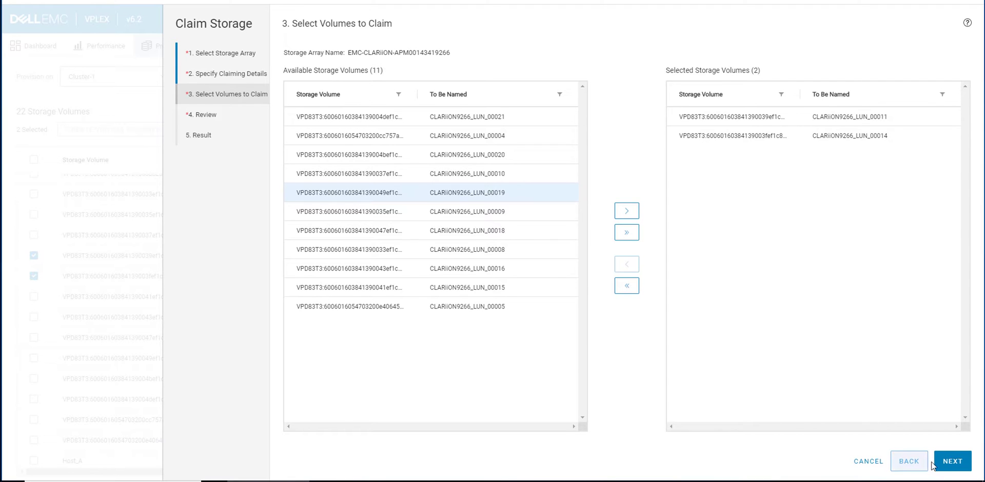
left_click(954, 464)
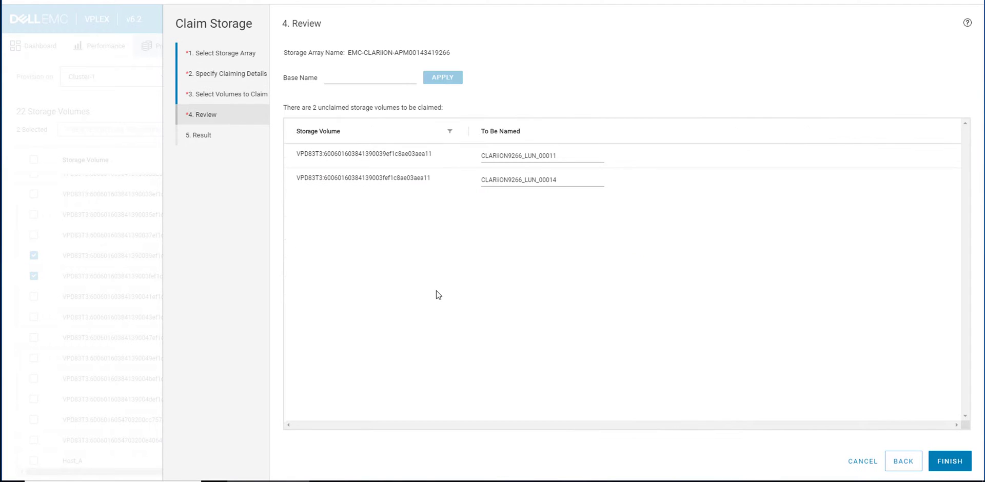
- Apply base name New_storage to both volumes, verify their new names, and finish claiming
left_click(341, 78)
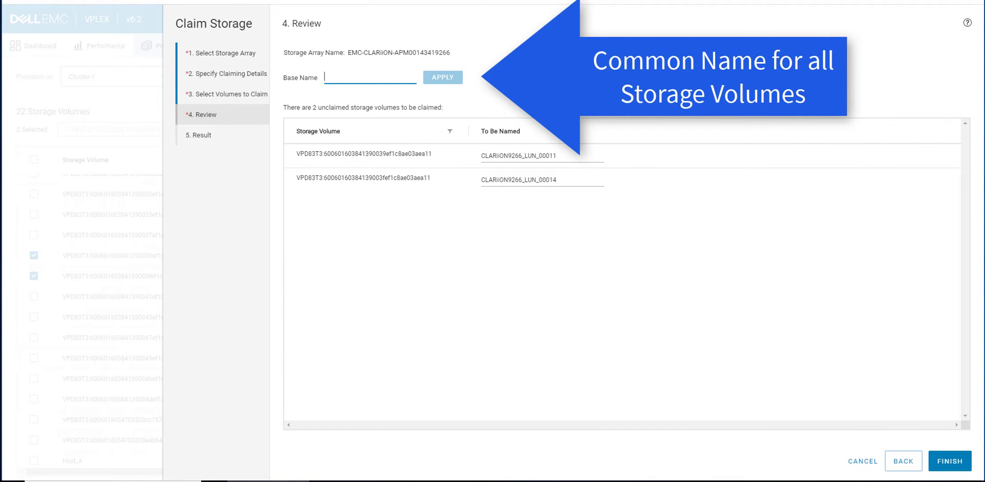
type("New_storage")
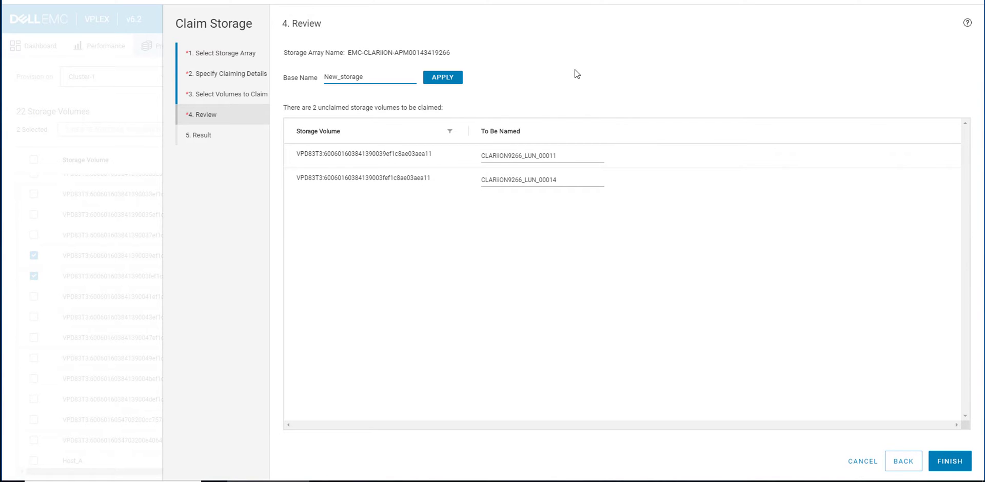
left_click(442, 78)
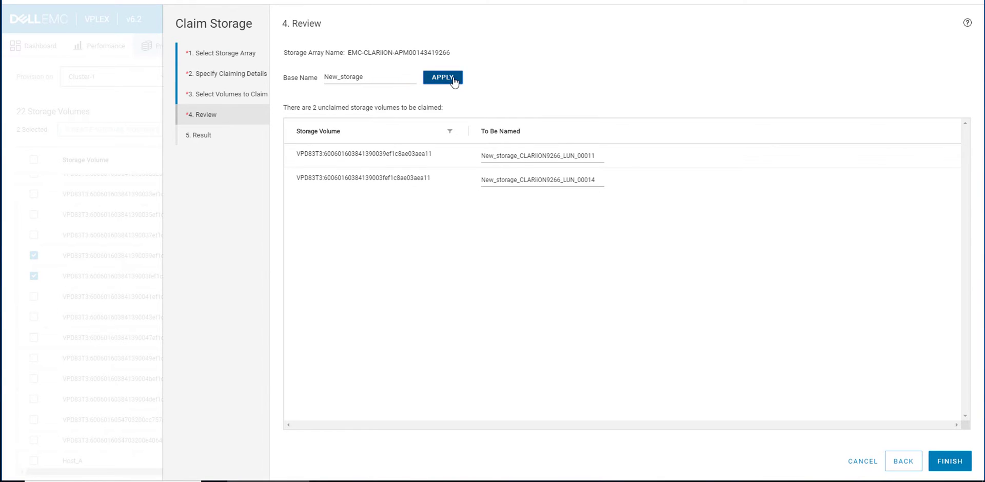
left_click(601, 155)
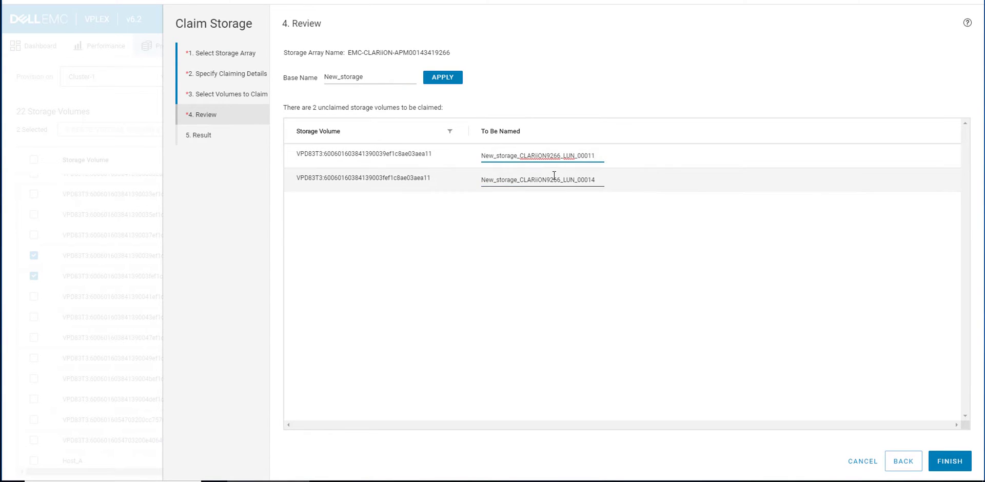
left_click(600, 181)
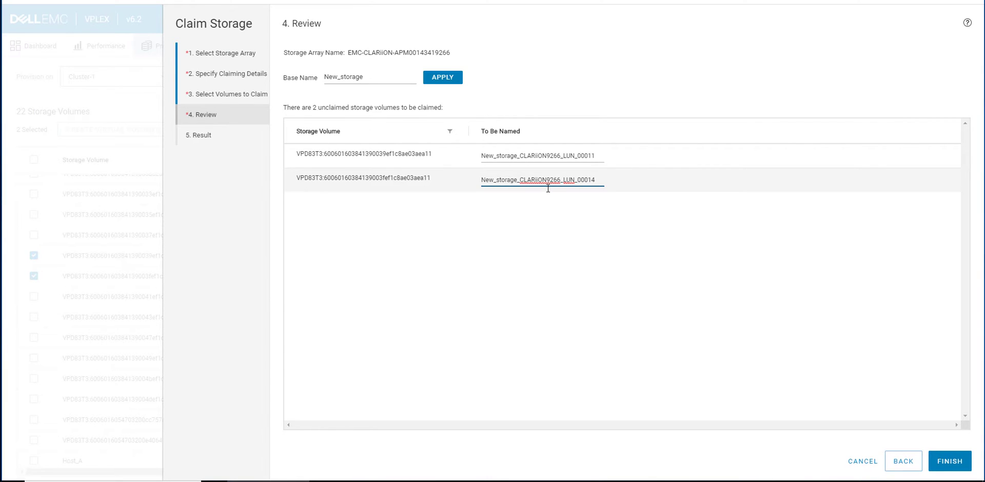
left_click(949, 461)
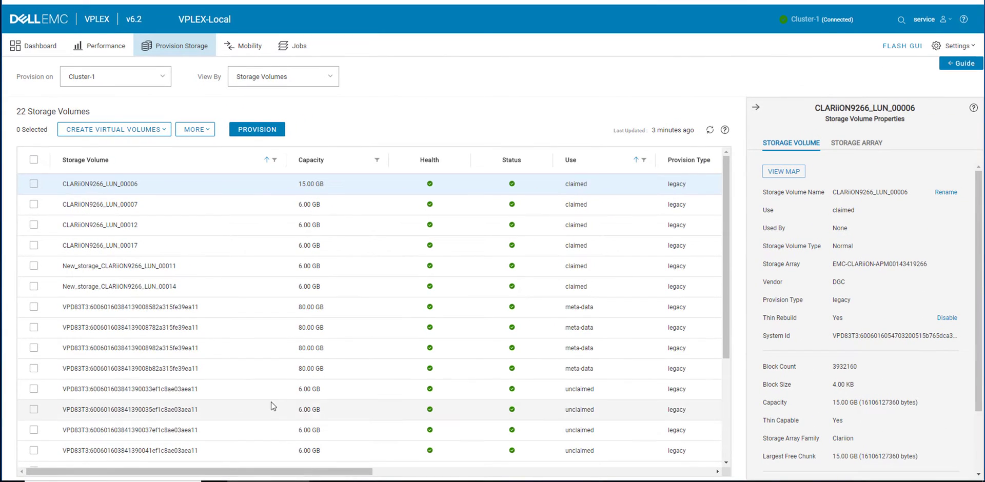
- Review the 8 ITLs of New_storage_CLARiiON9266_LUN_00011, then close the listing
scroll(424, 347, "down", 3)
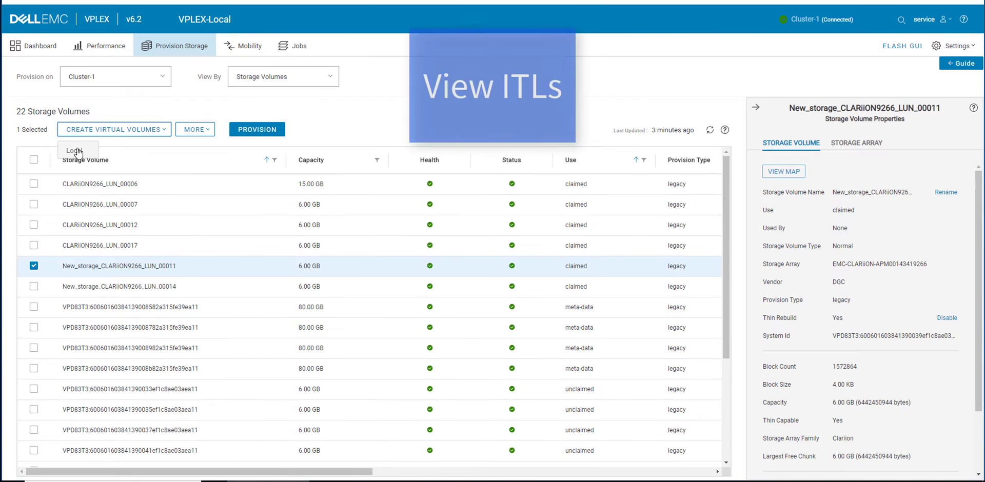
left_click(210, 131)
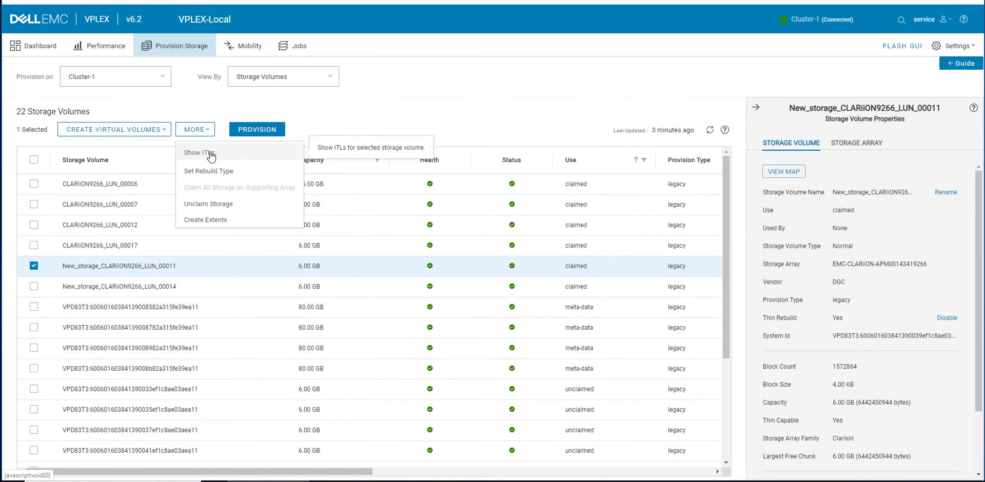
left_click(210, 154)
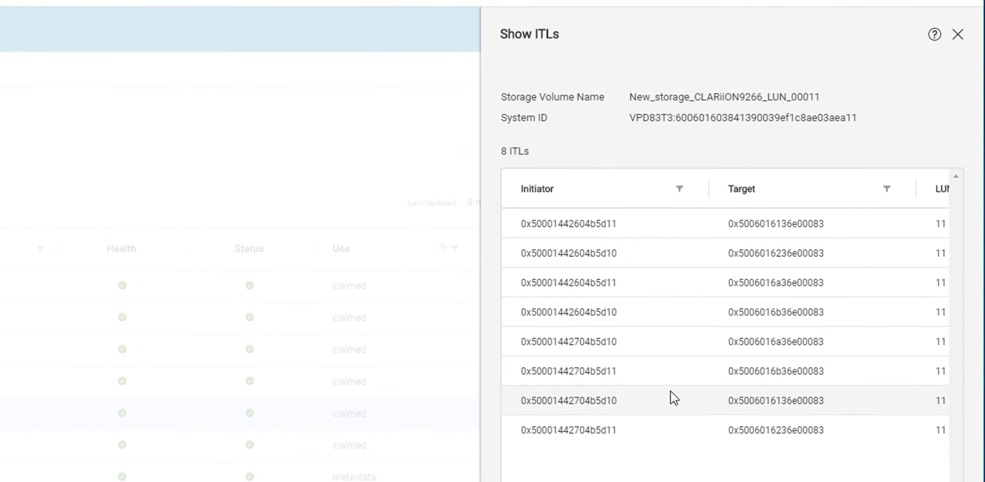
scroll(707, 331, "right", 3)
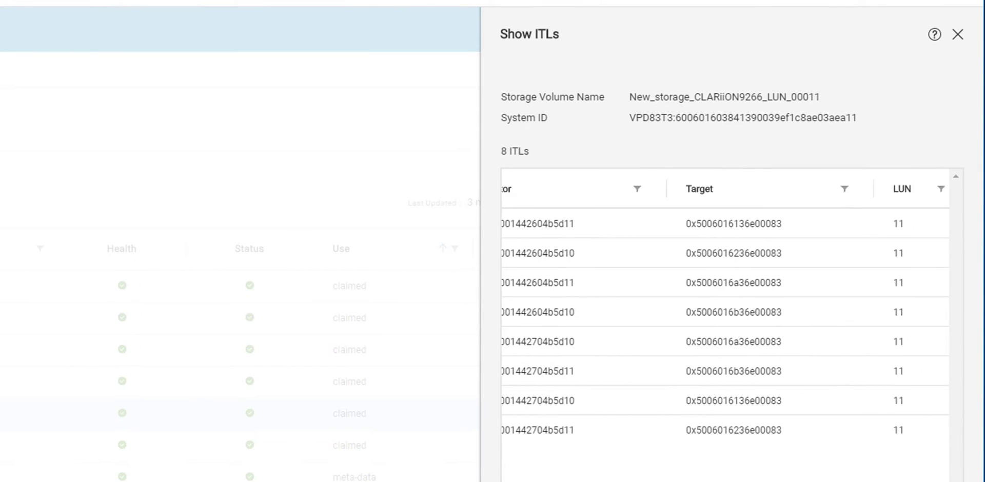
scroll(707, 331, "left", 3)
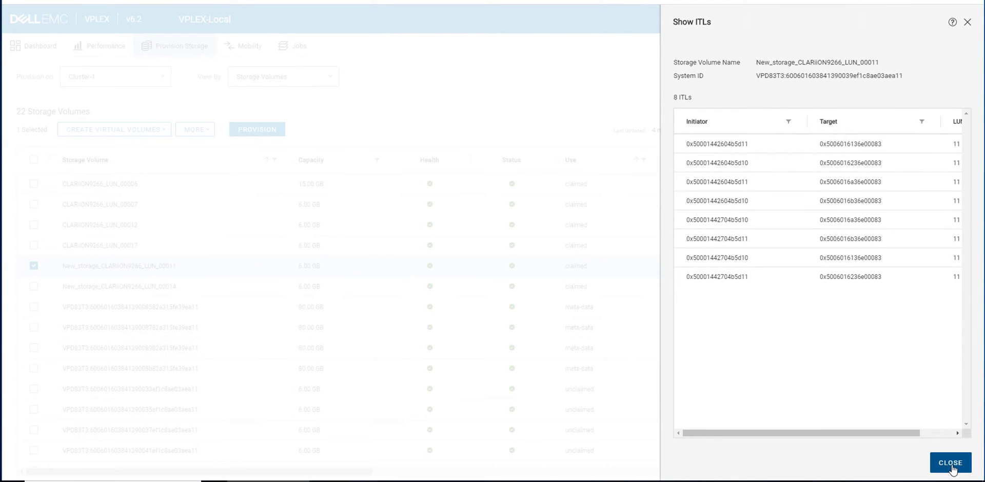
left_click(951, 463)
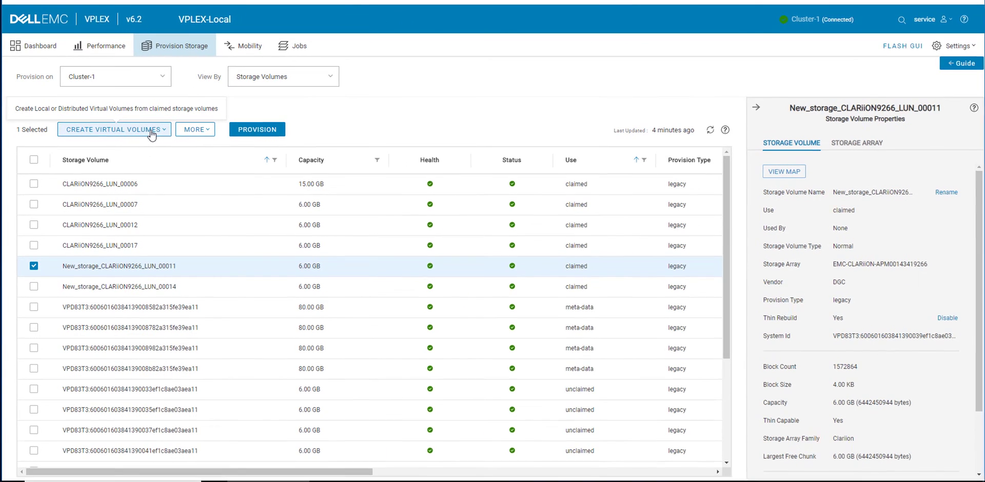
- Create virtual volume device_New_storage_CLARiiON9266_LUN_00011_1_vol from LUN_00011 and close the results
left_click(150, 132)
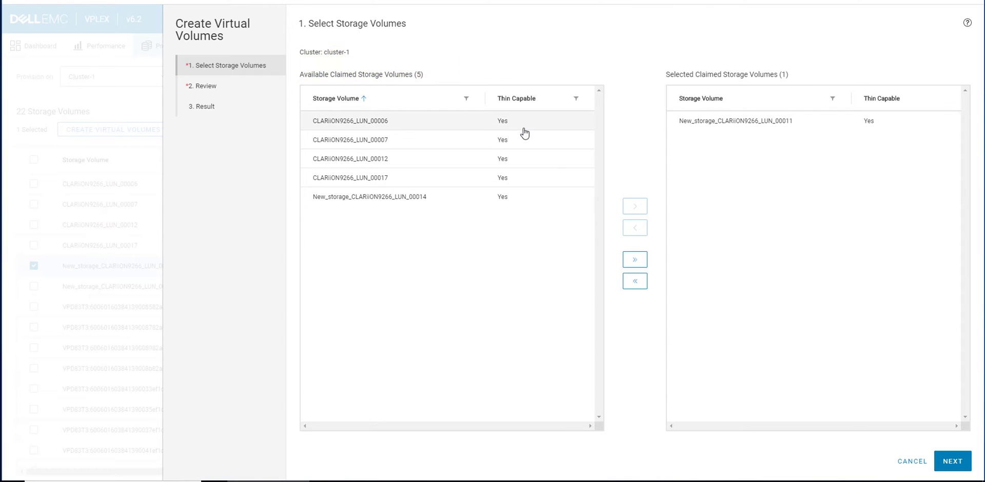
left_click(951, 462)
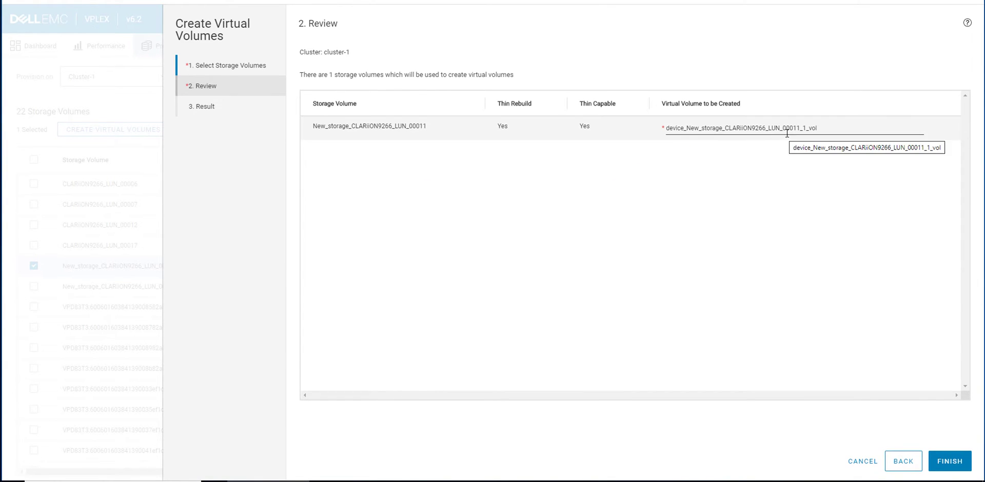
left_click(949, 461)
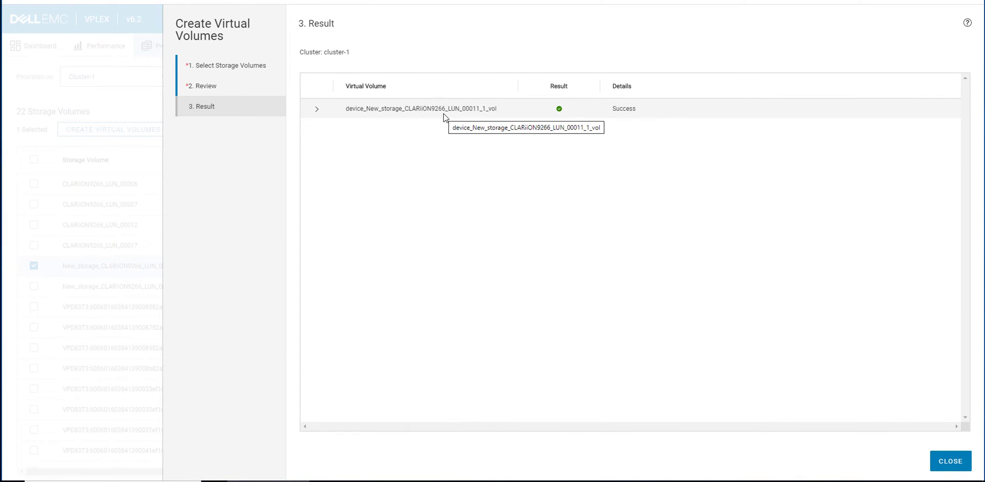
left_click(950, 461)
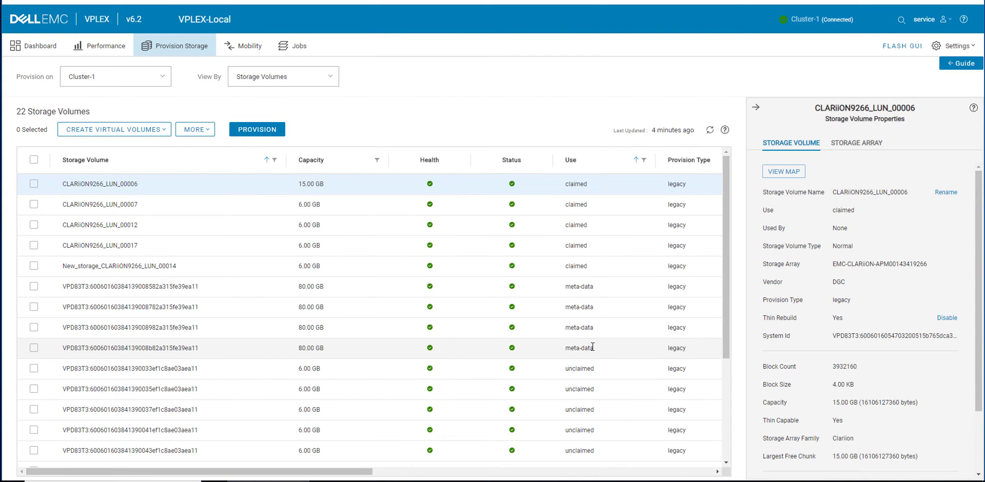
- Switch the list to virtual volumes and view the new volume's properties
left_click(282, 78)
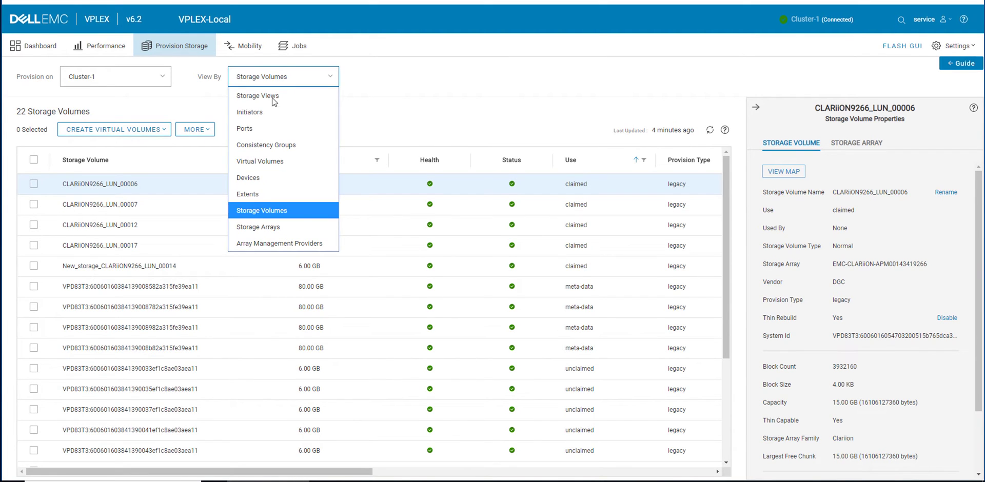
left_click(275, 160)
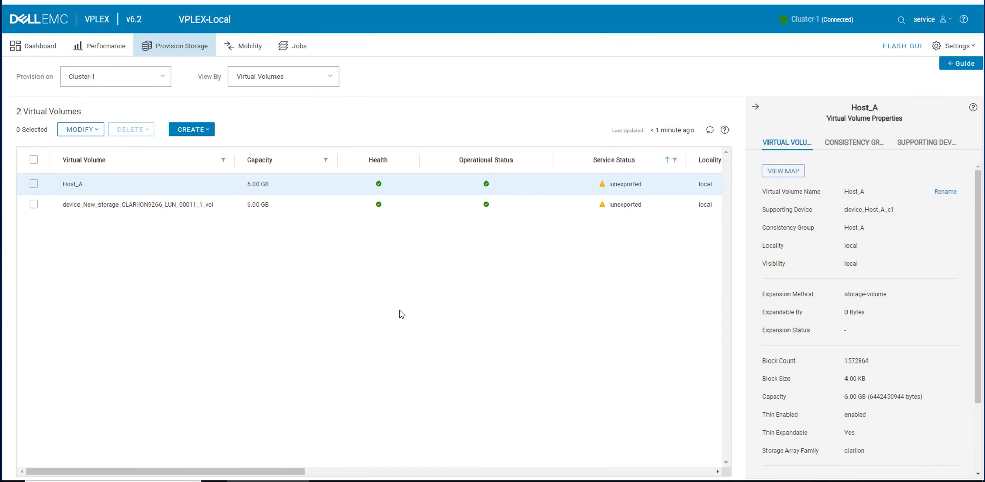
left_click(205, 212)
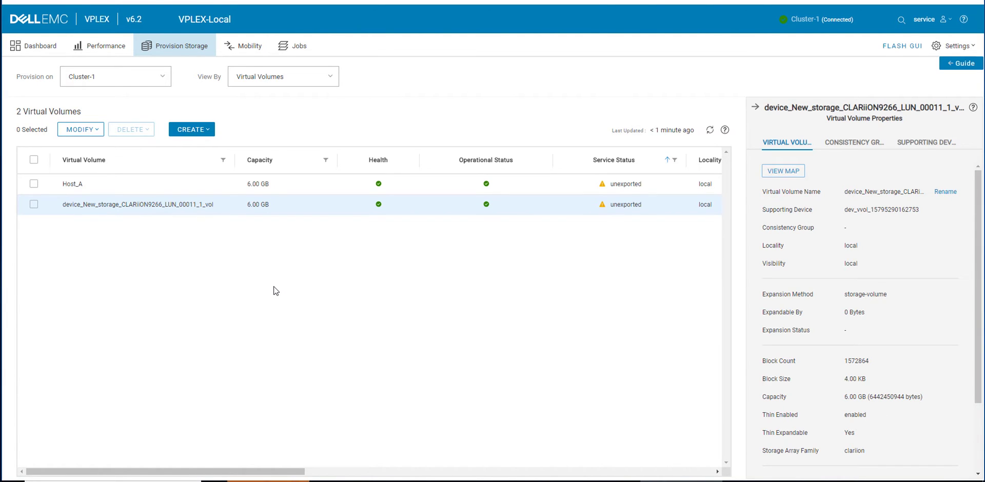
- Browse the CREATE, DELETE and MODIFY menus for the new volume, then view Host_A's properties
left_click(33, 204)
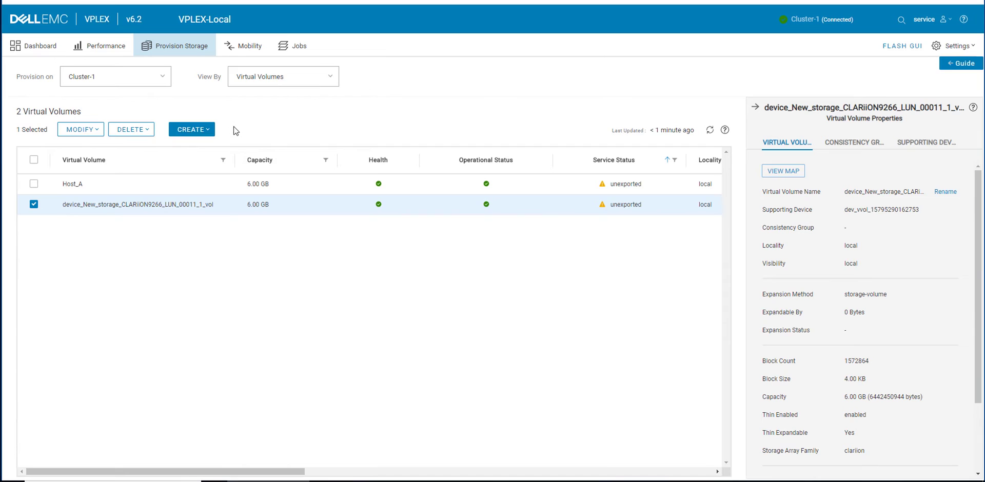
left_click(195, 131)
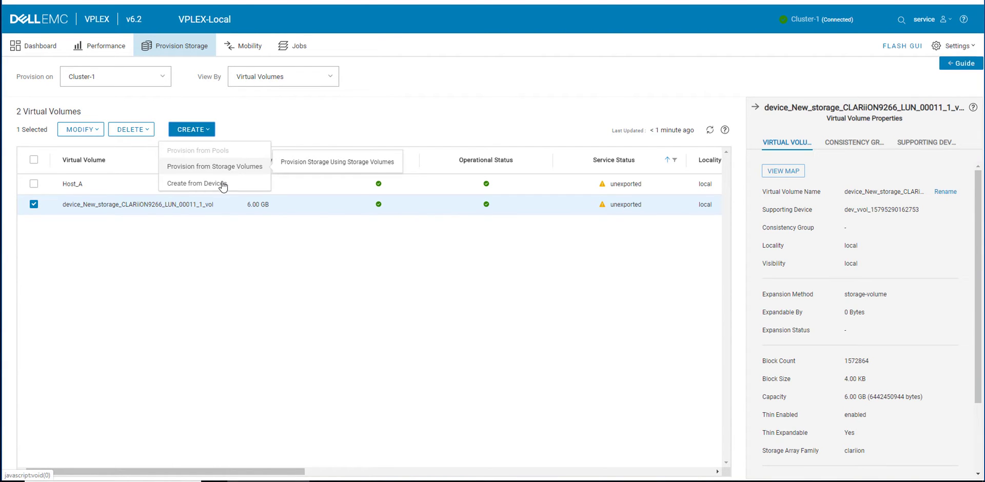
left_click(135, 130)
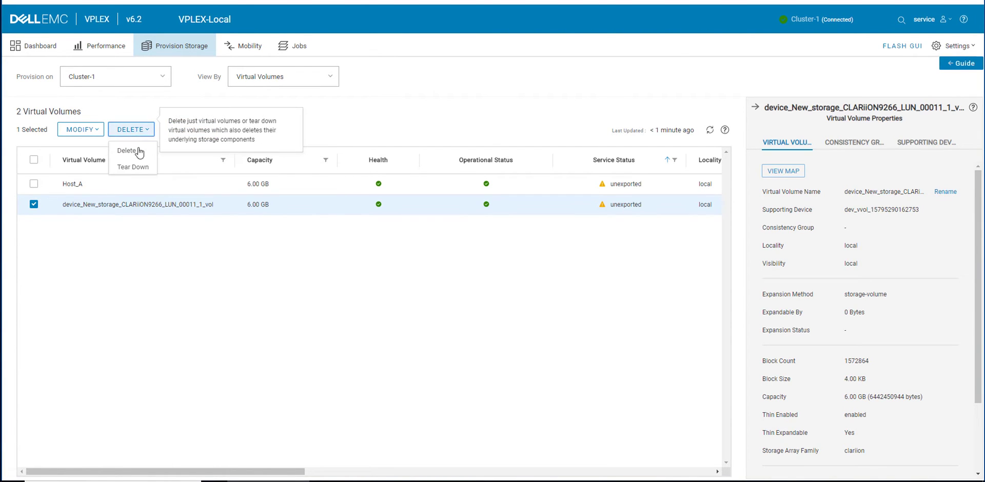
left_click(101, 131)
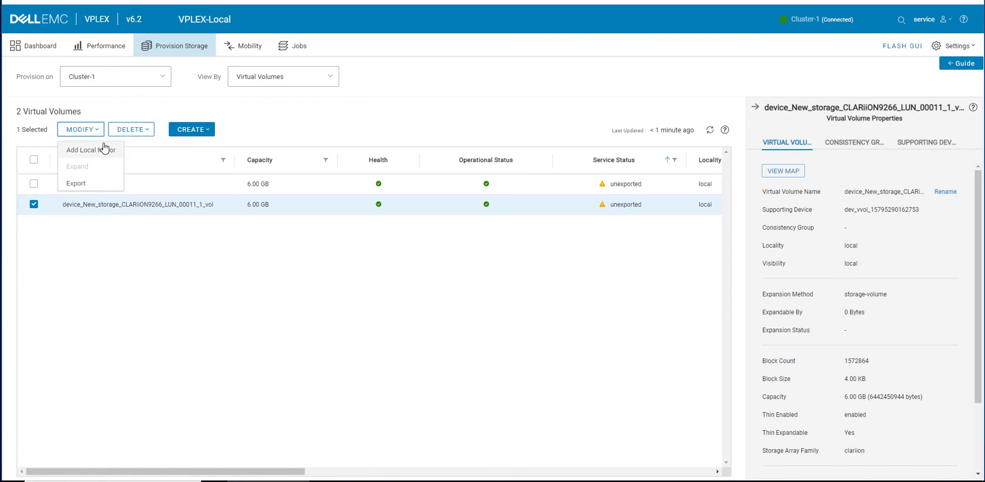
left_click(351, 114)
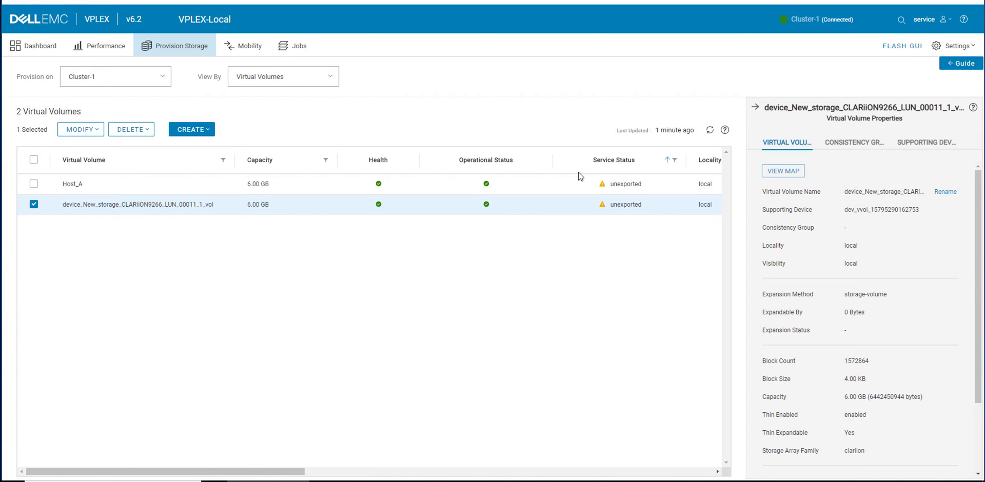
left_click(72, 184)
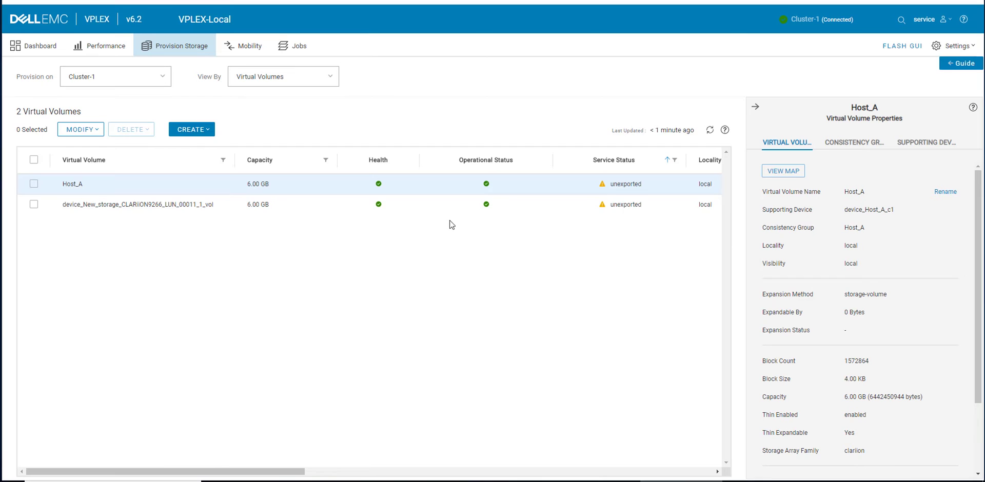
- List the unregistered initiator with port WWN 0x10000000c9c878d5 and open its MORE actions
left_click(281, 83)
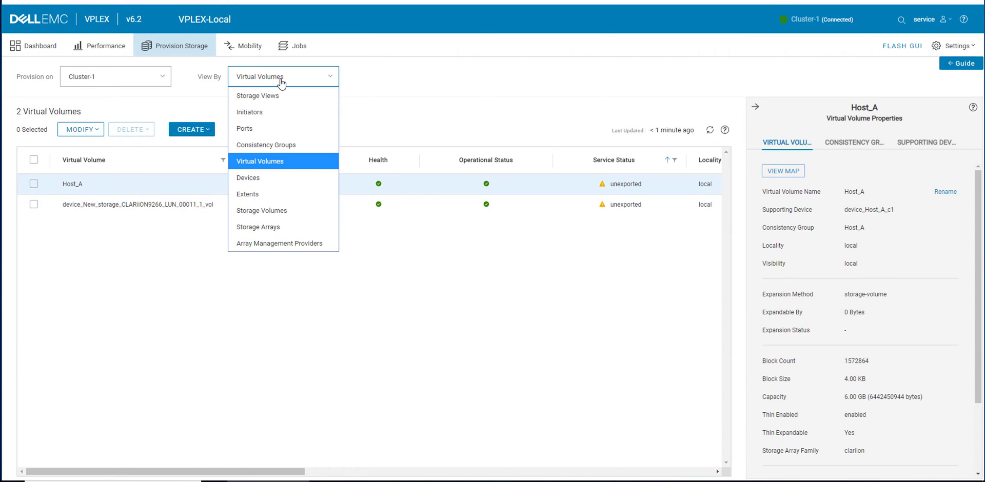
left_click(278, 94)
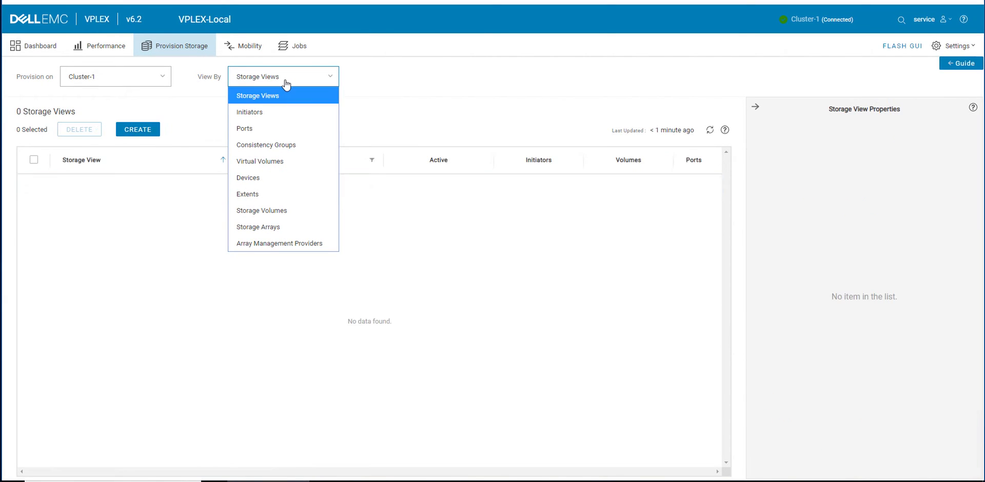
left_click(266, 113)
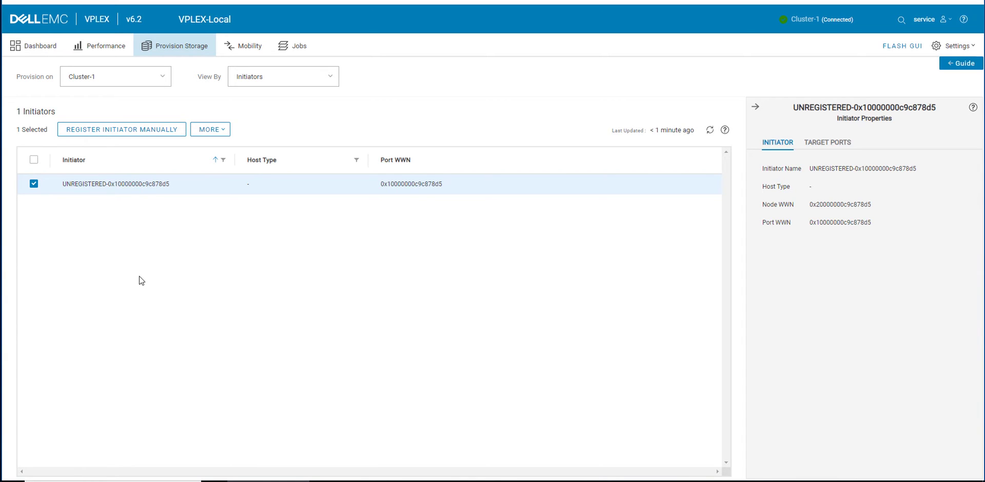
left_click(216, 132)
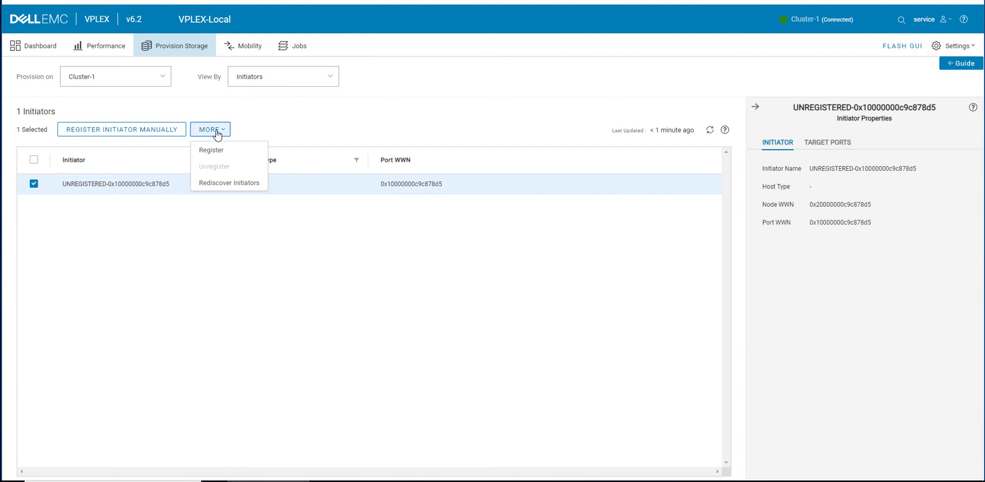
- Run Rediscover Initiators on Cluster-1, confirm it, and dismiss the result
left_click(228, 186)
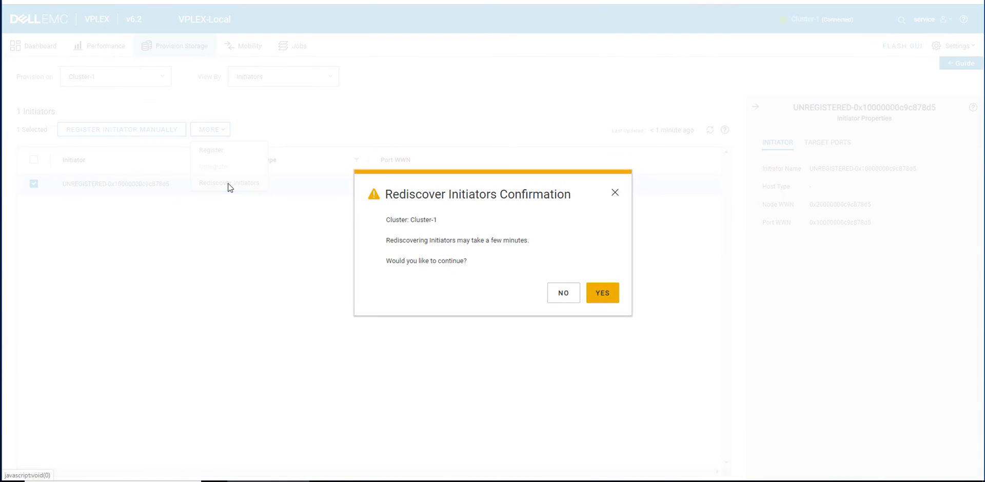
left_click(609, 302)
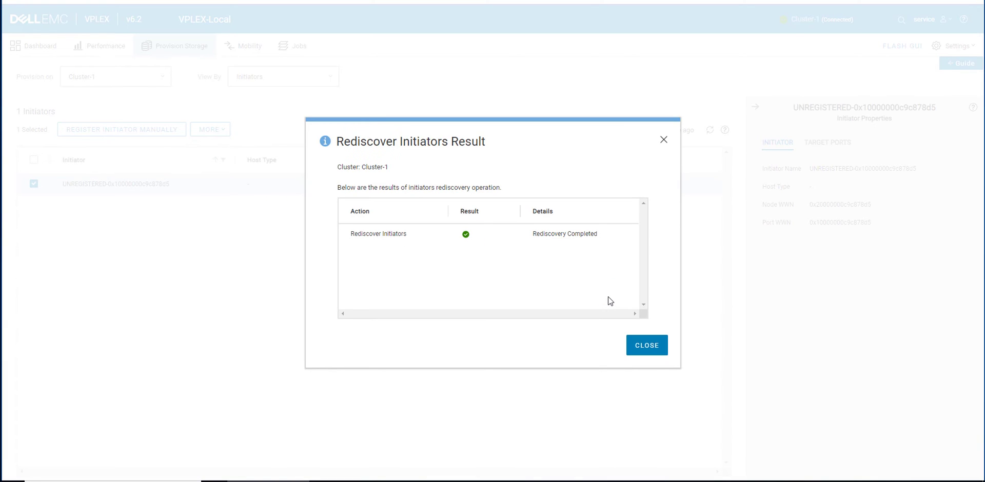
left_click(650, 348)
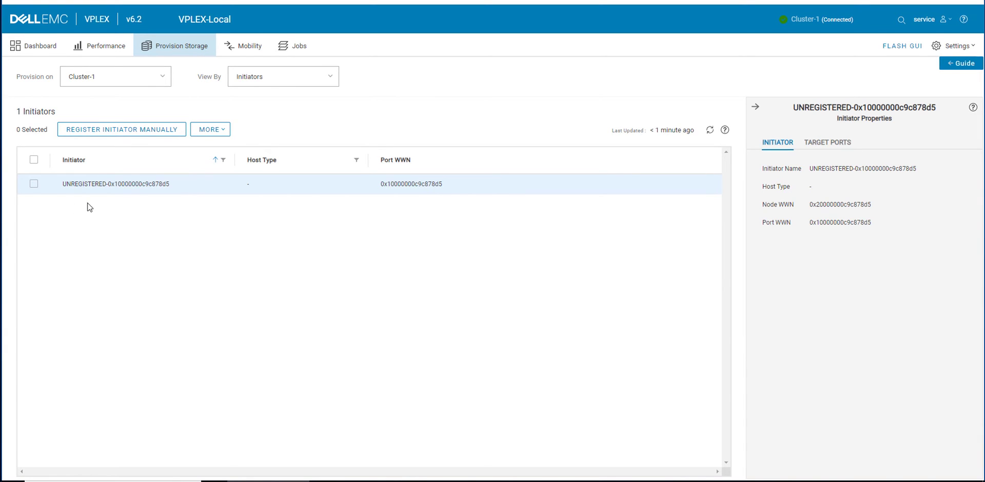
- Register the unregistered Cluster-1 initiator under the name Host_A with the default host type
left_click(34, 185)
left_click(221, 135)
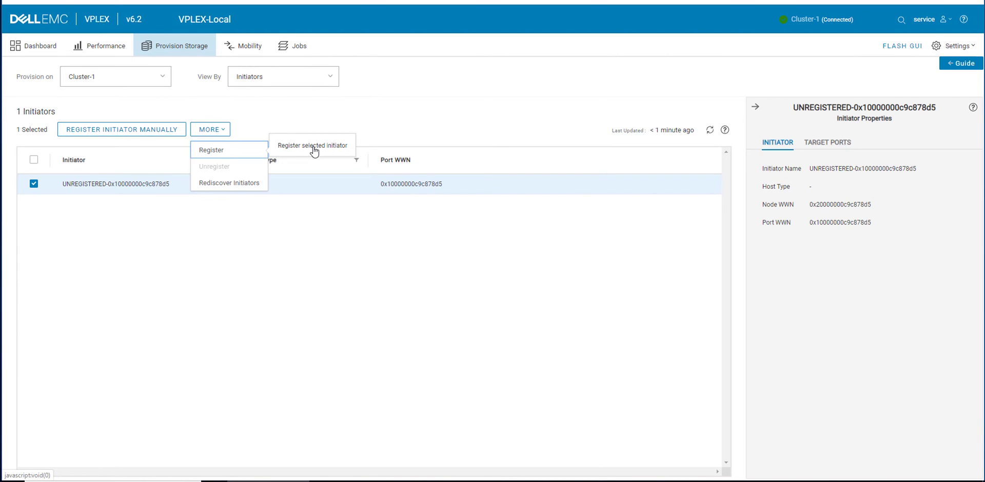
left_click(227, 150)
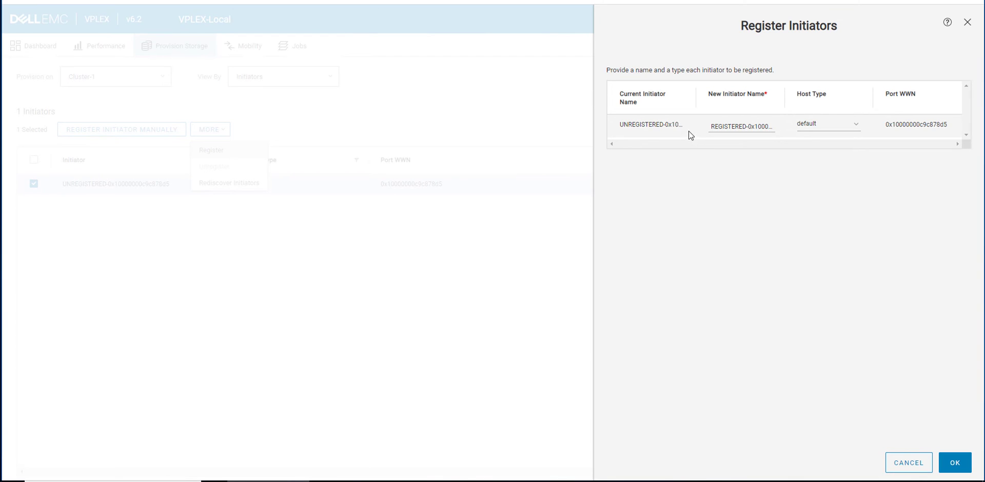
left_click(856, 126)
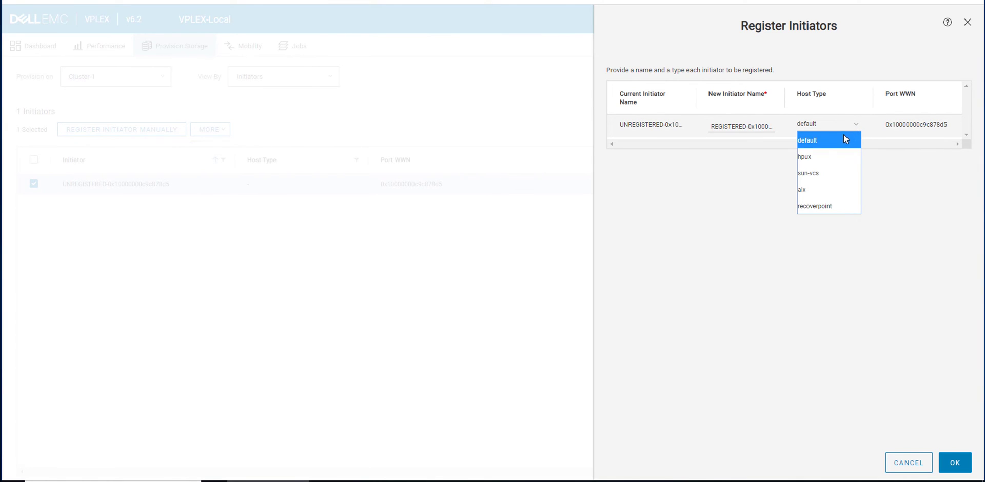
left_click(832, 141)
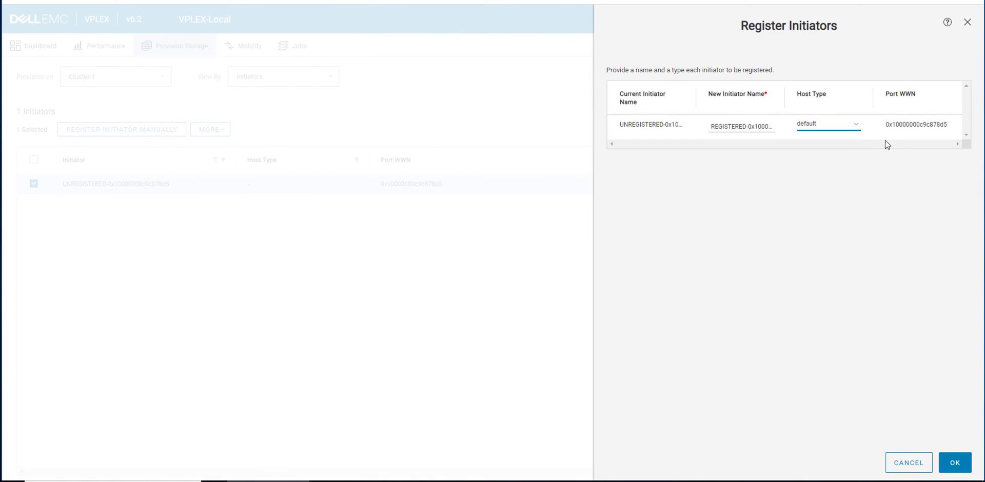
left_click(717, 127)
left_click_drag(710, 127, 780, 129)
key("BackSpace")
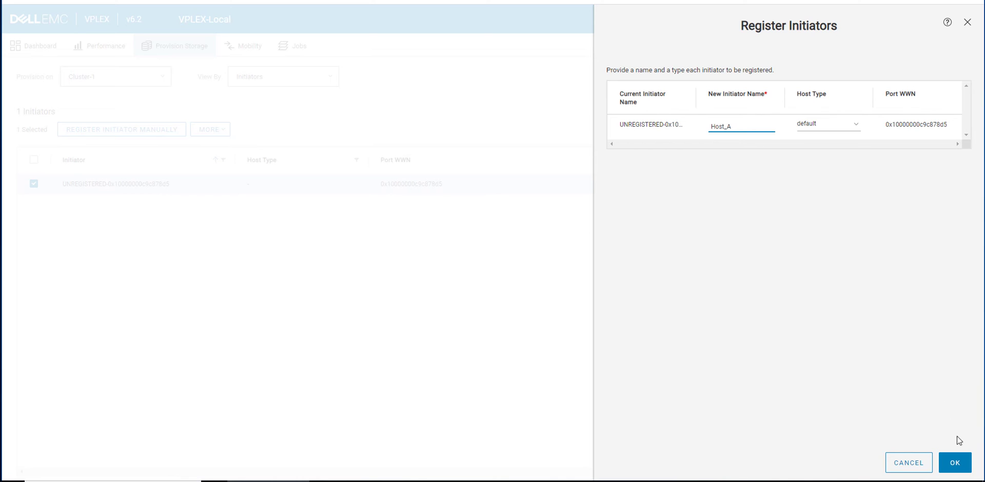
left_click(953, 464)
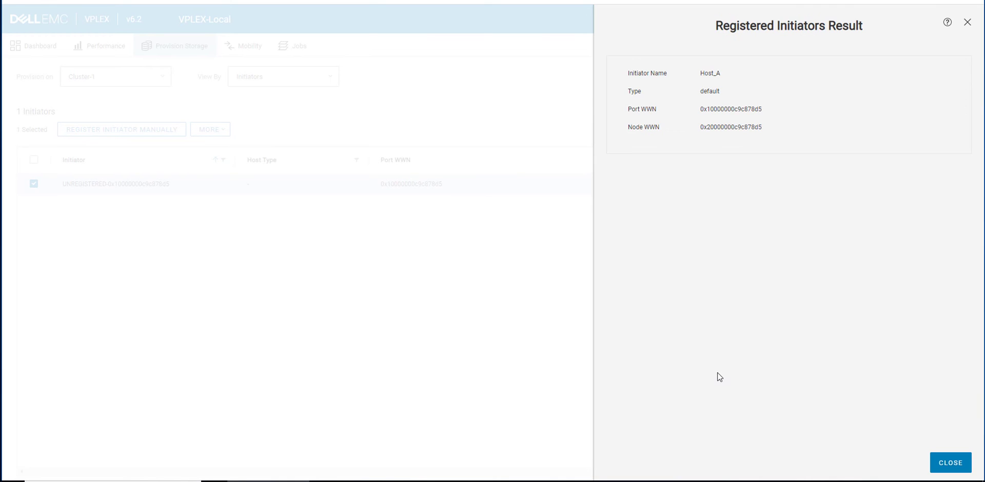
left_click(952, 465)
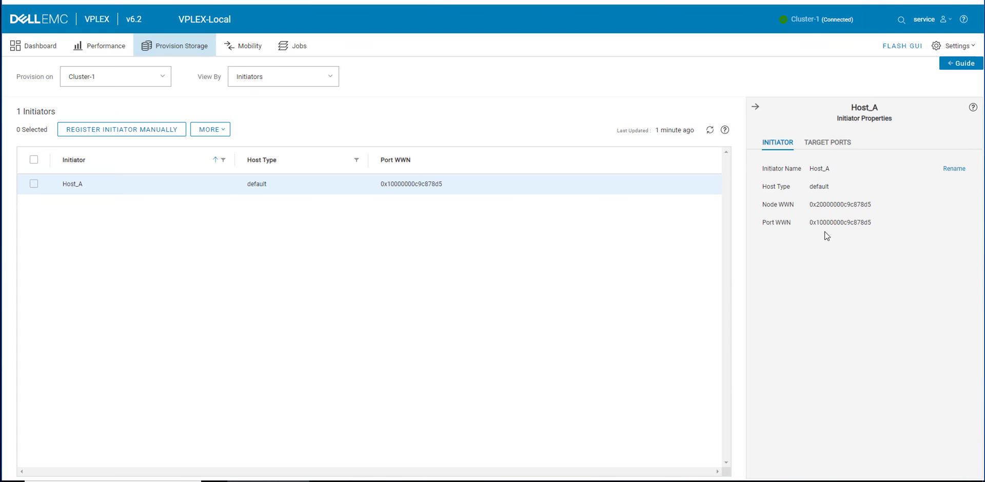
- List Storage Views and start a new storage view named Host_A
left_click(273, 76)
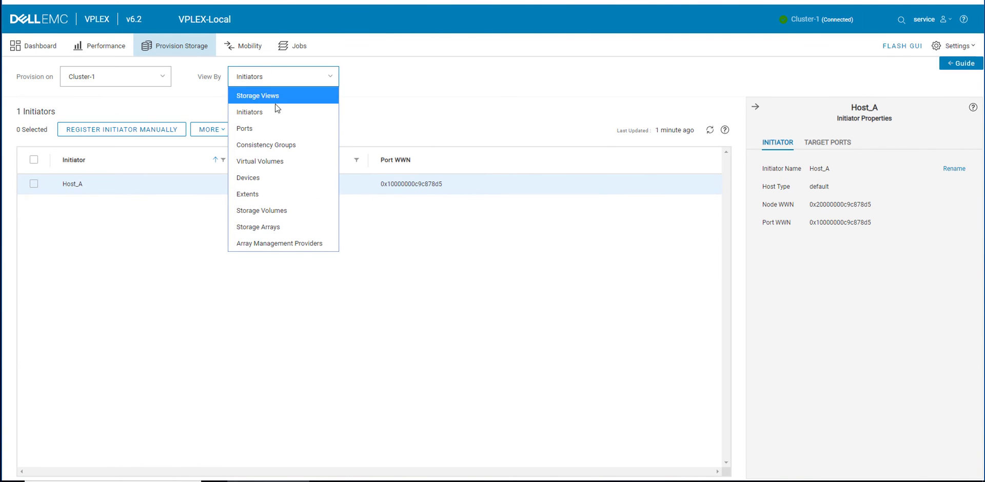
left_click(287, 95)
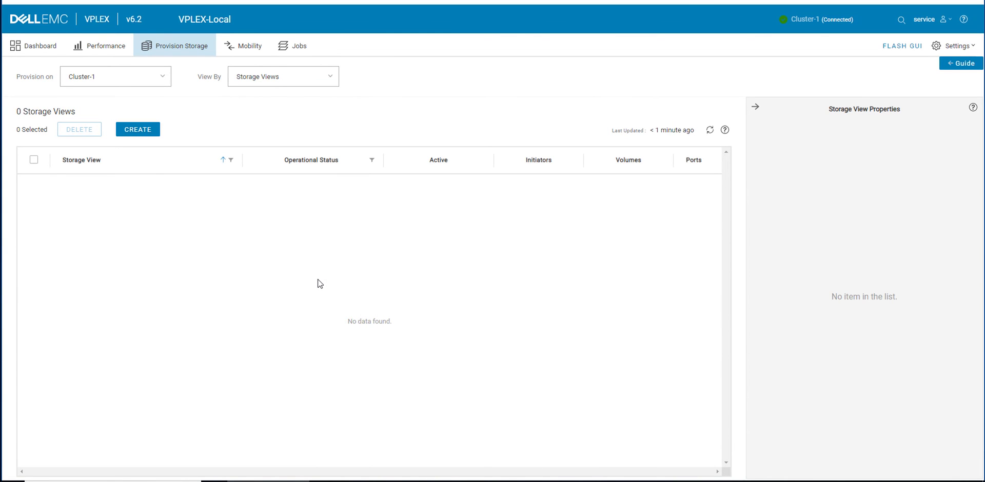
left_click(138, 129)
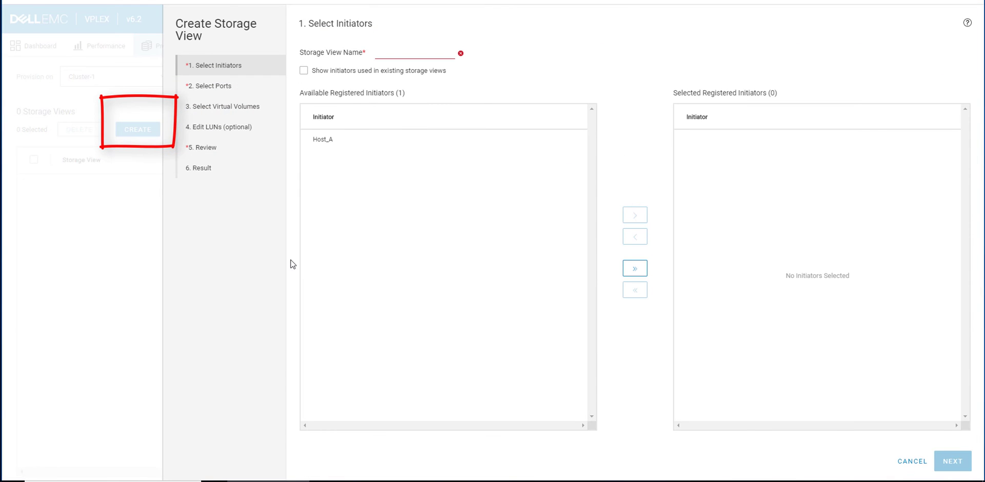
left_click(405, 54)
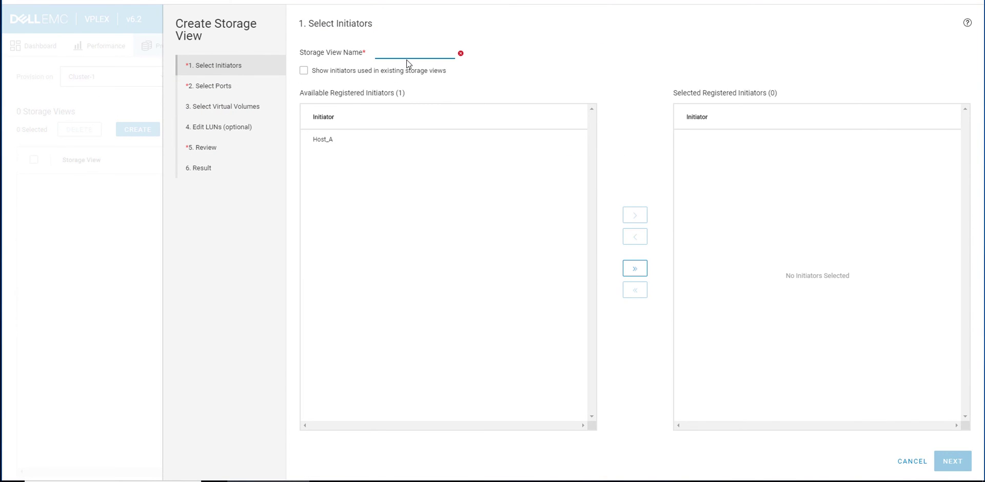
type("Host_A")
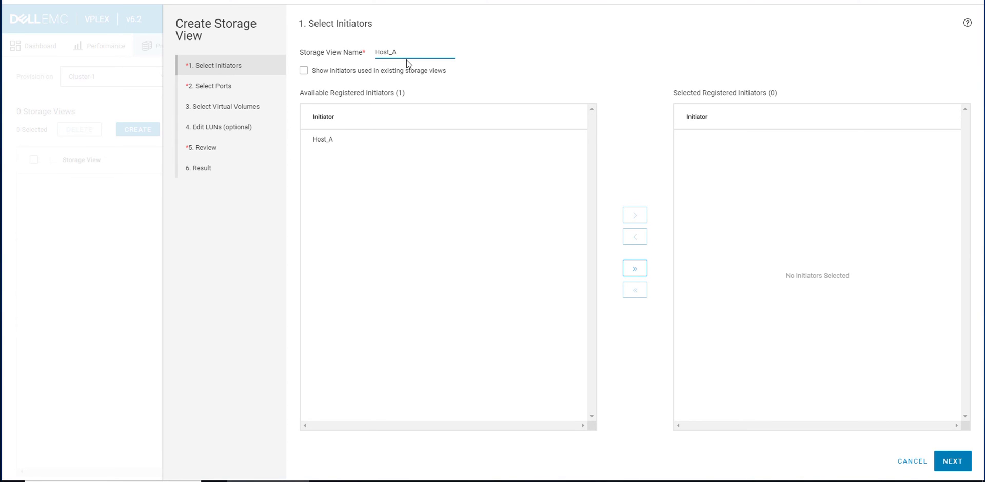
- Add the Host_A initiator to the storage view's selected initiators
left_click(369, 163)
left_click(352, 138)
left_click(639, 218)
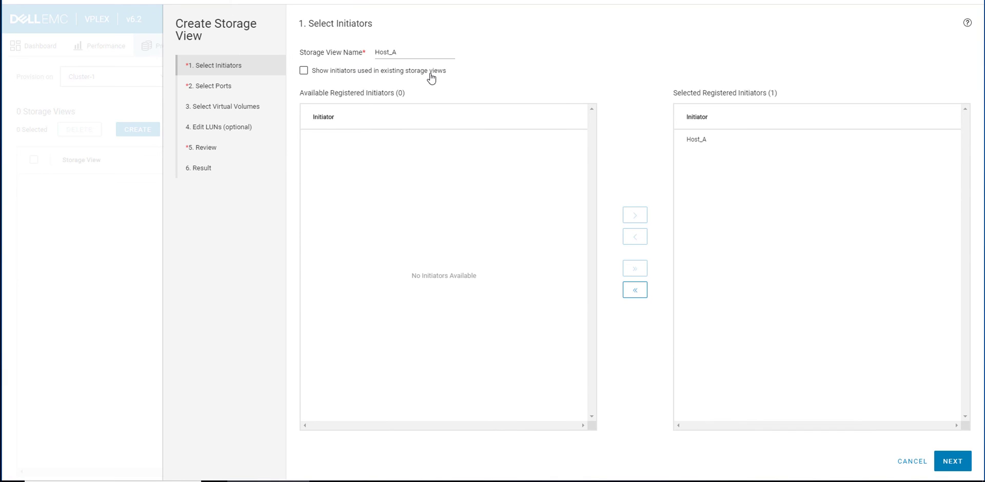
left_click(953, 462)
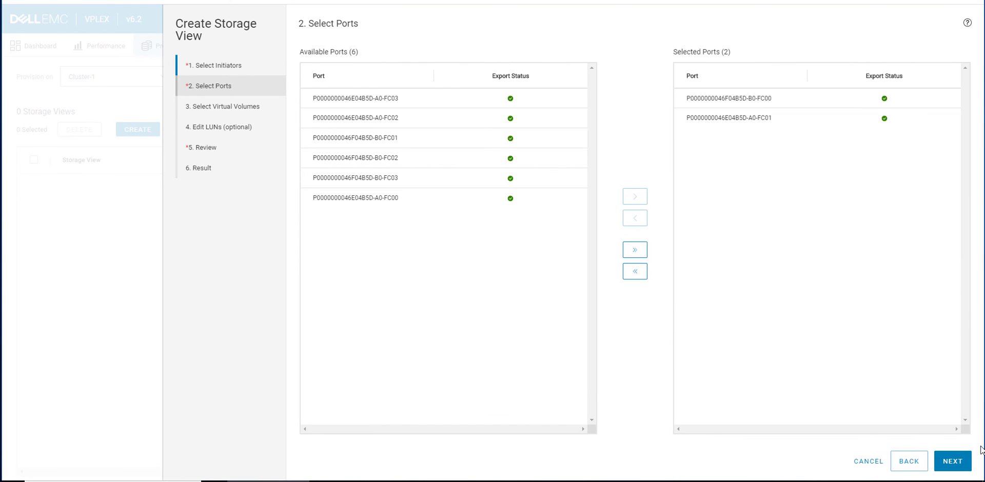
left_click(950, 460)
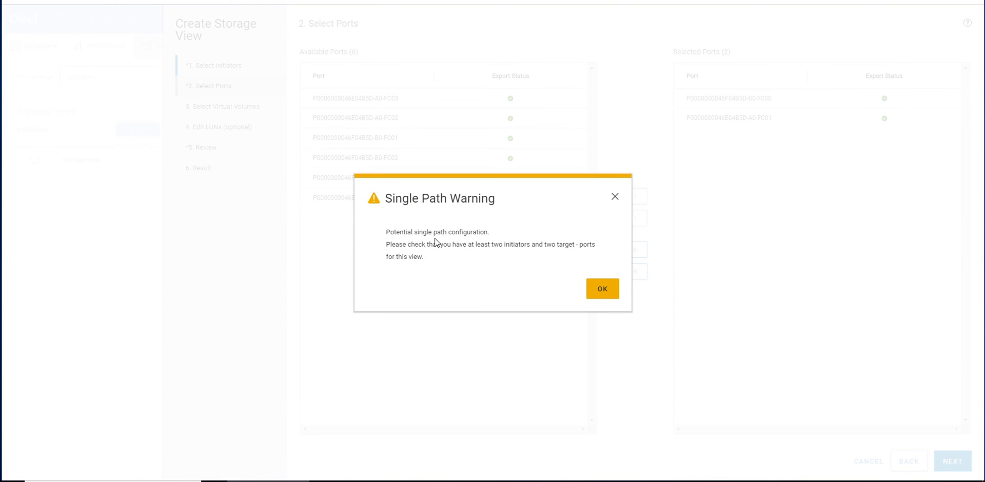
- Accept the single-path warning and add the Host_A virtual volume to the view
left_click(603, 290)
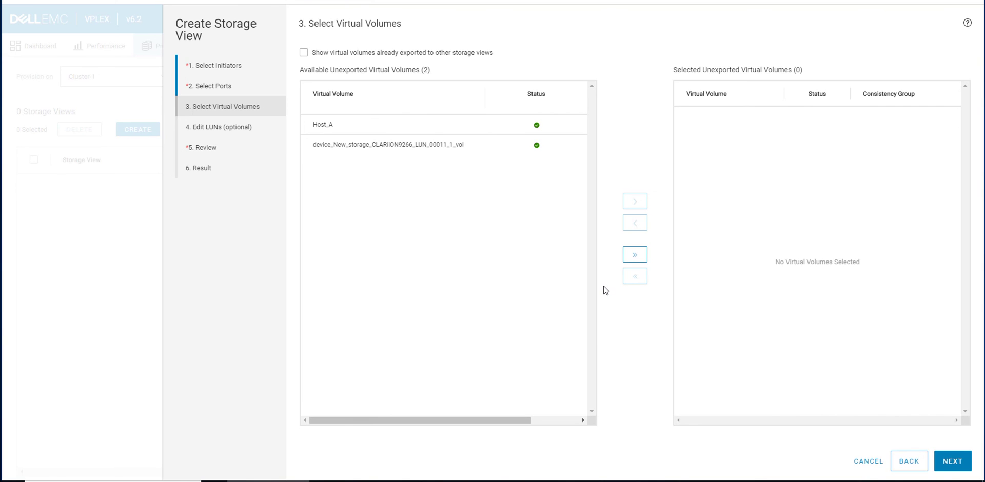
left_click(383, 128)
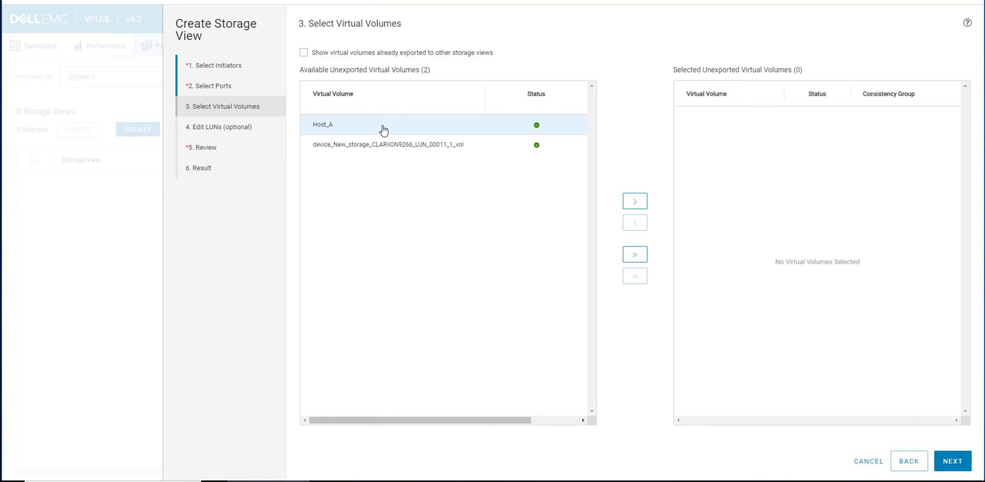
left_click(637, 204)
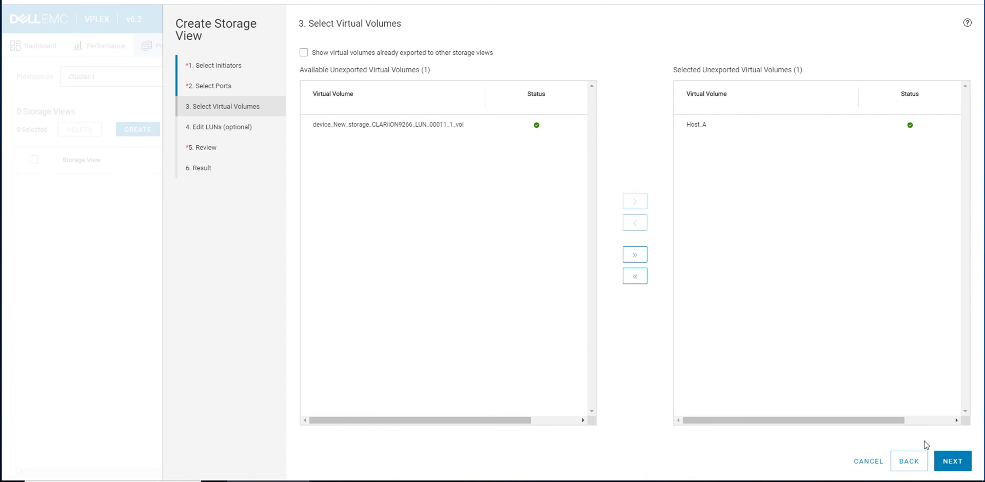
- Keep LUN 0, review initiators, ports and volumes, and finish creating the Host_A storage view
left_click(952, 462)
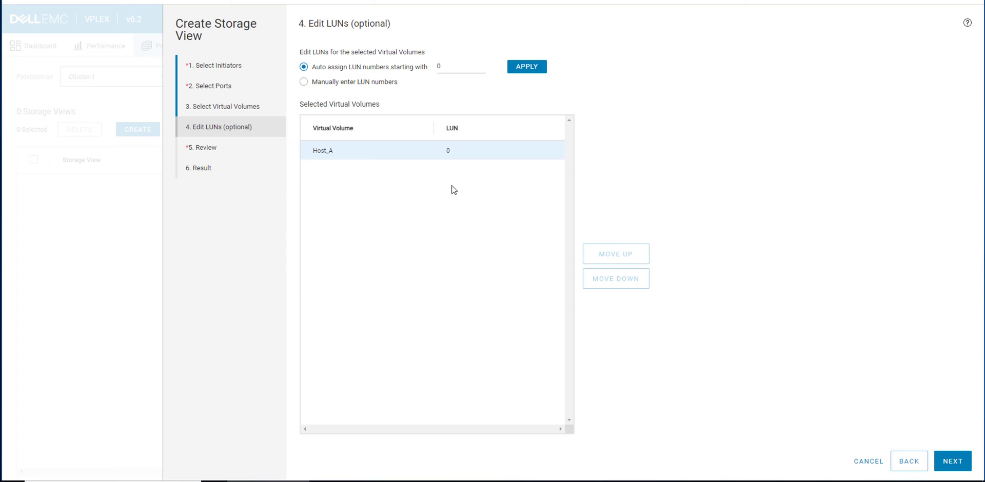
left_click(952, 461)
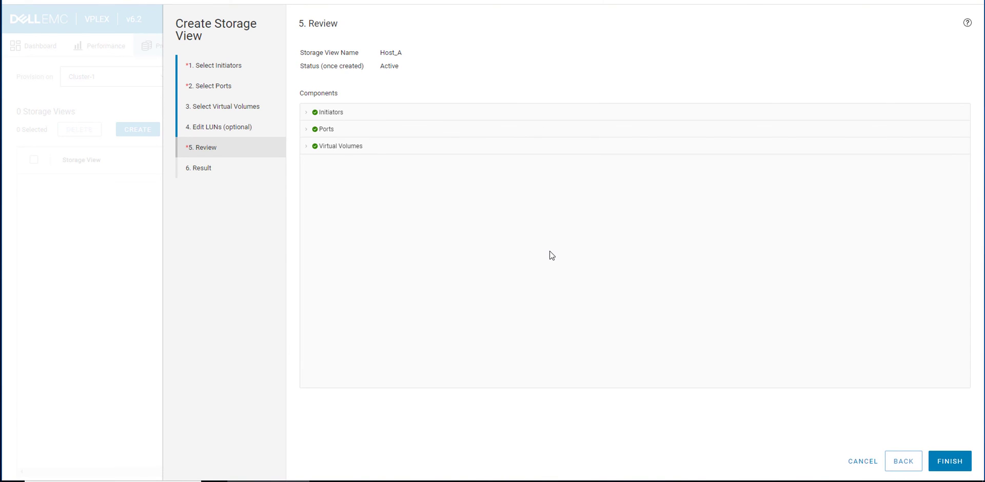
left_click(307, 149)
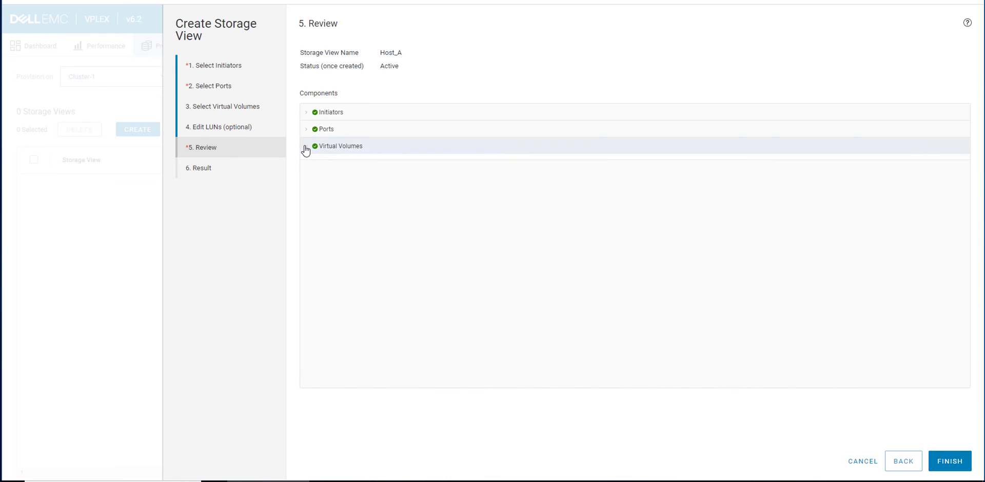
left_click(308, 128)
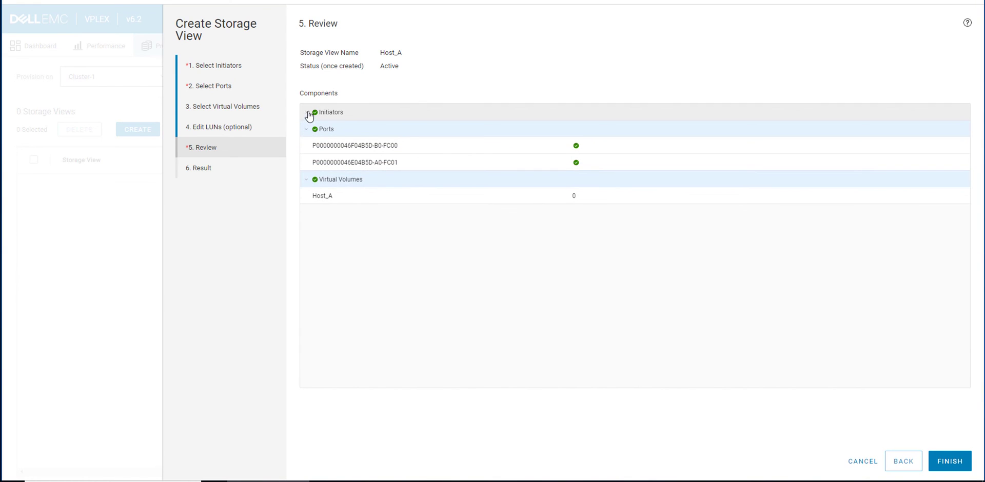
left_click(308, 113)
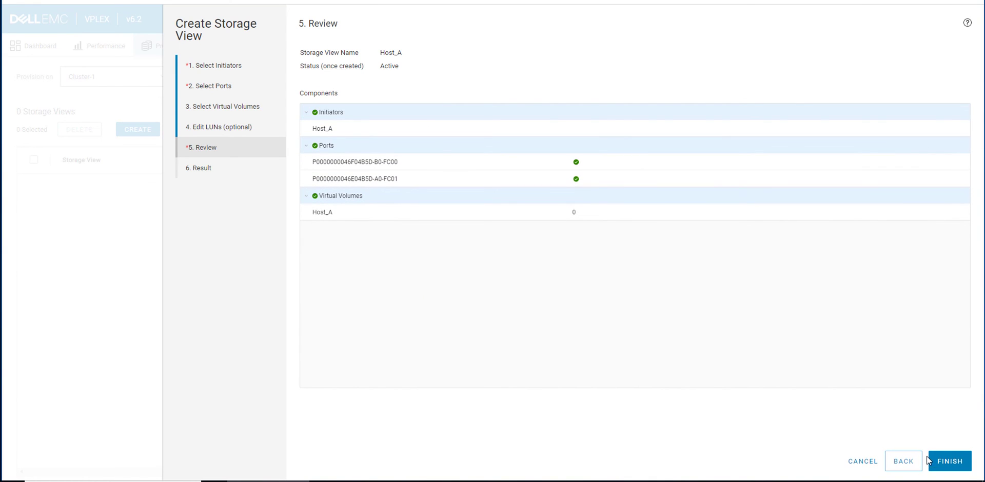
left_click(950, 461)
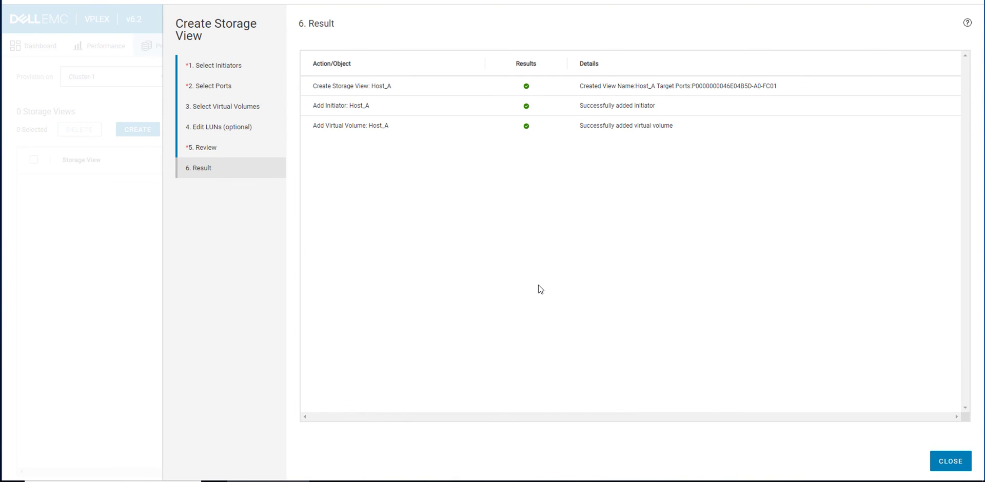
- Close the wizard results to see Host_A active with 1 initiator, 1 volume, 2 ports
left_click(943, 462)
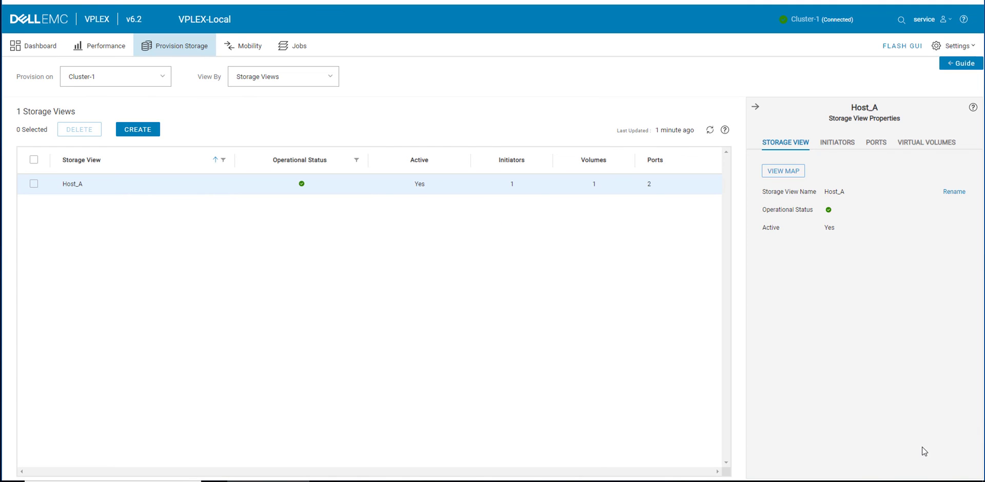